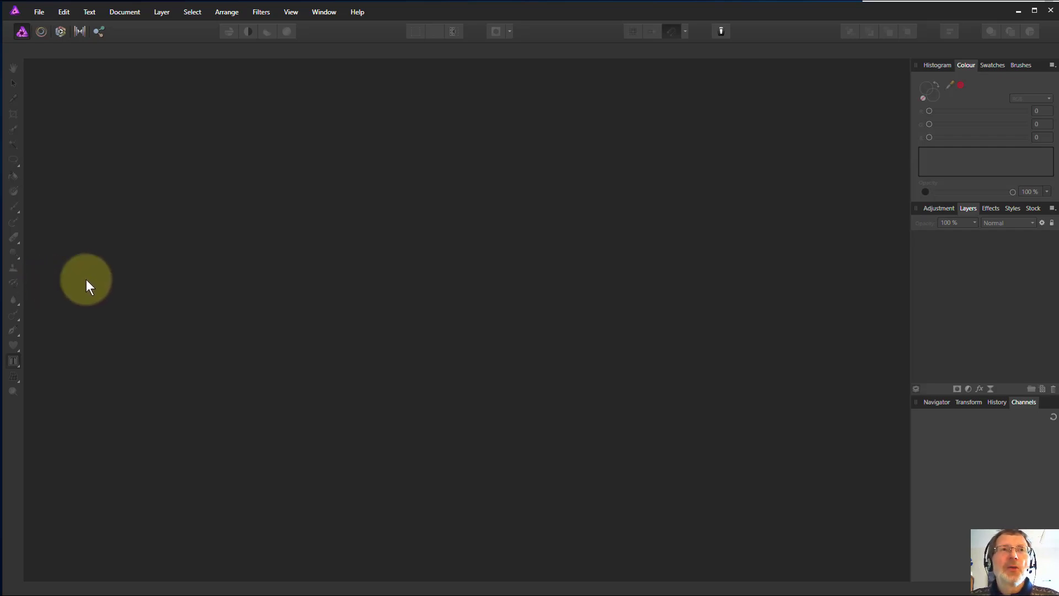
# Step: Create a new A4 portrait print document in millimetres at 300 DPI with RGB/8 colour and a non-transparent background
pyautogui.click(36, 14)
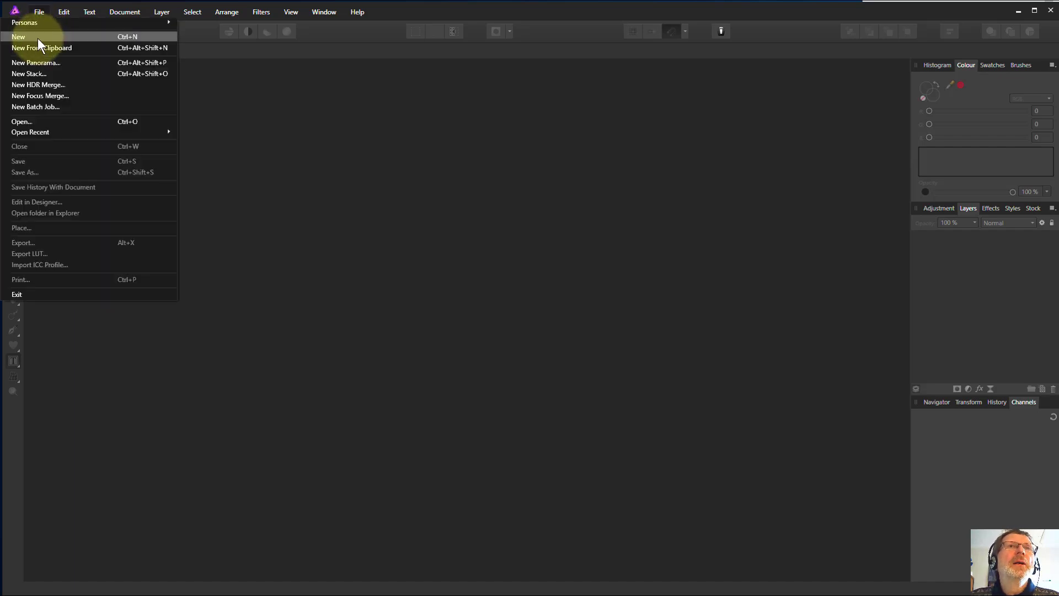
pyautogui.click(37, 38)
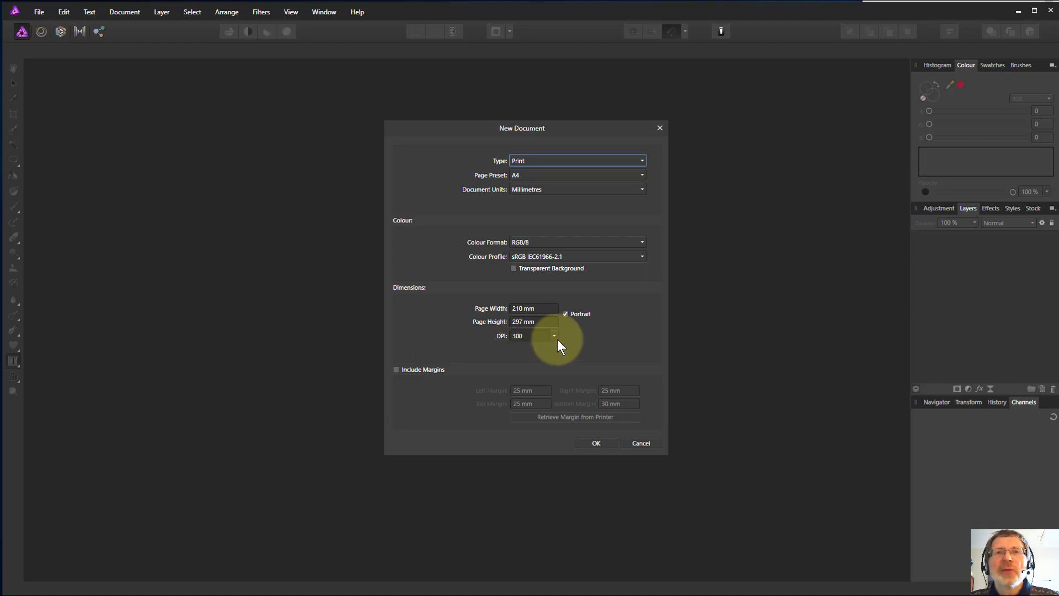
pyautogui.click(596, 443)
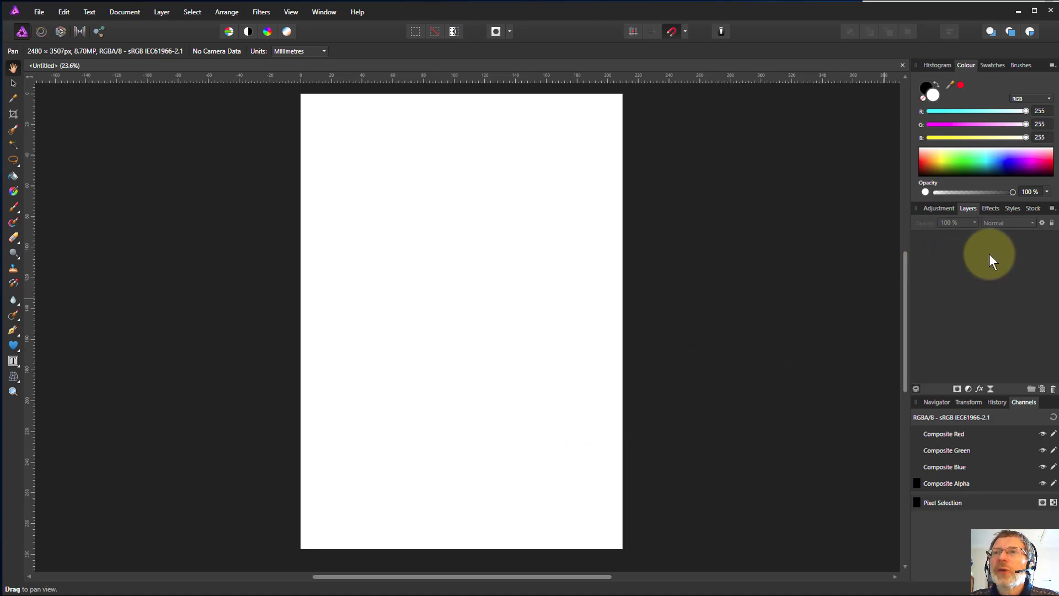
# Step: Add a new pixel layer and flood fill it with white as the poster background
pyautogui.click(1043, 389)
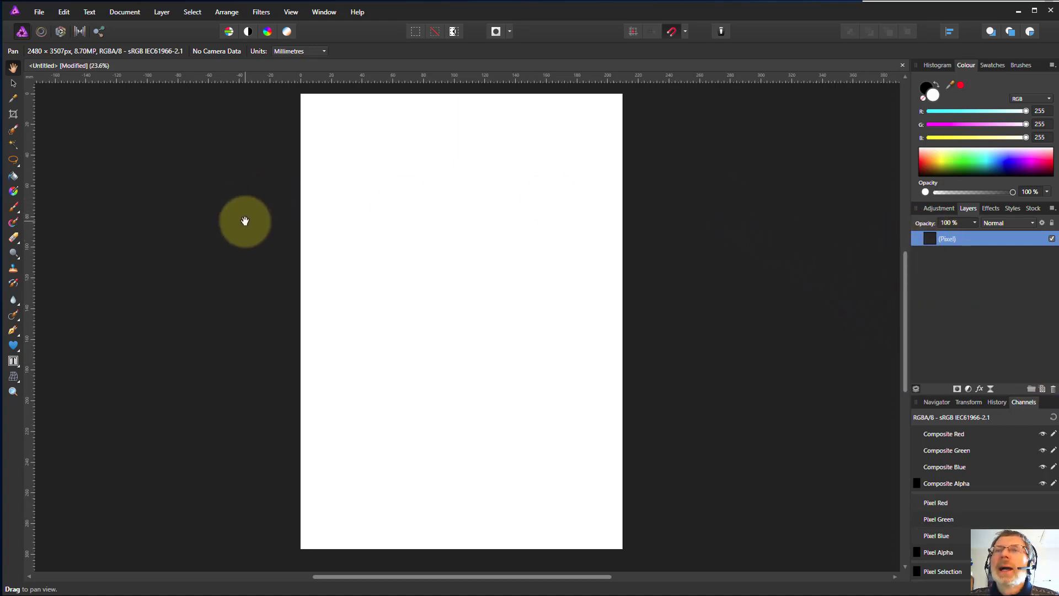
pyautogui.click(12, 176)
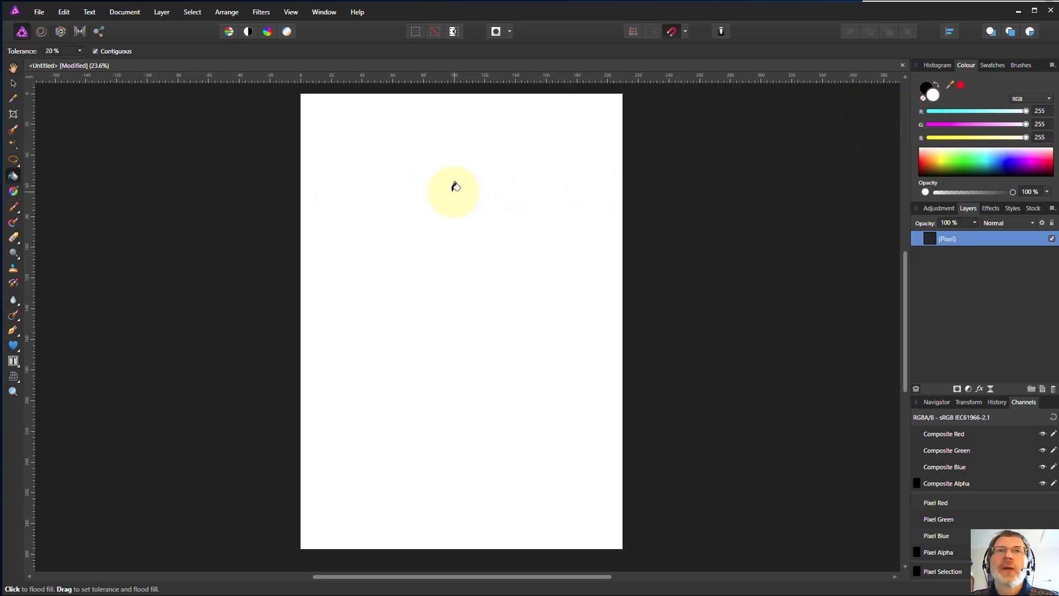
pyautogui.click(494, 254)
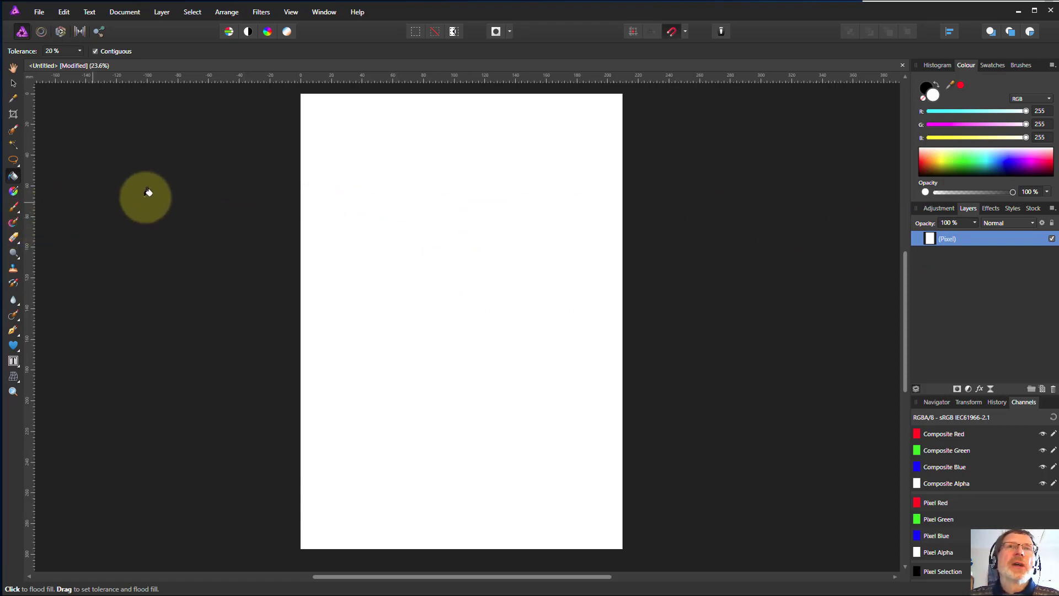
# Step: Add the artistic text title "Holiday in Madrid" near the upper edge of the page
pyautogui.click(13, 365)
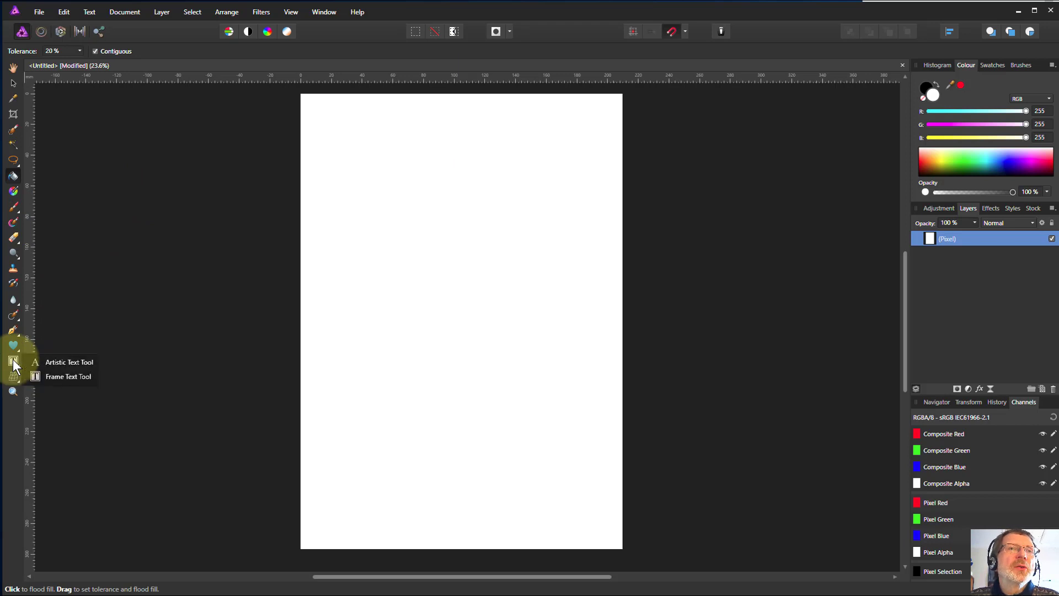
pyautogui.click(70, 362)
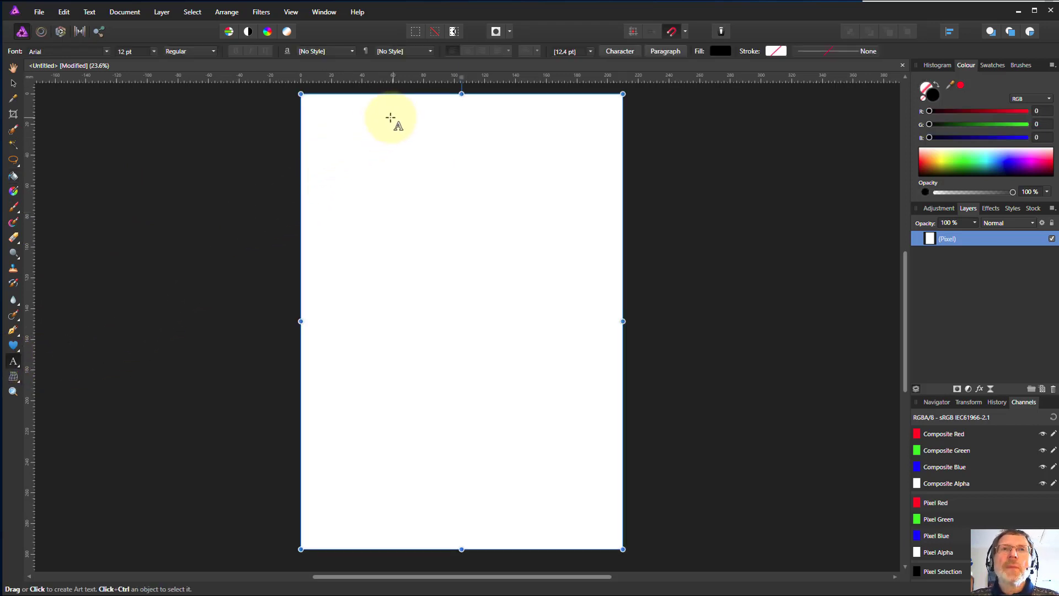
pyautogui.click(374, 123)
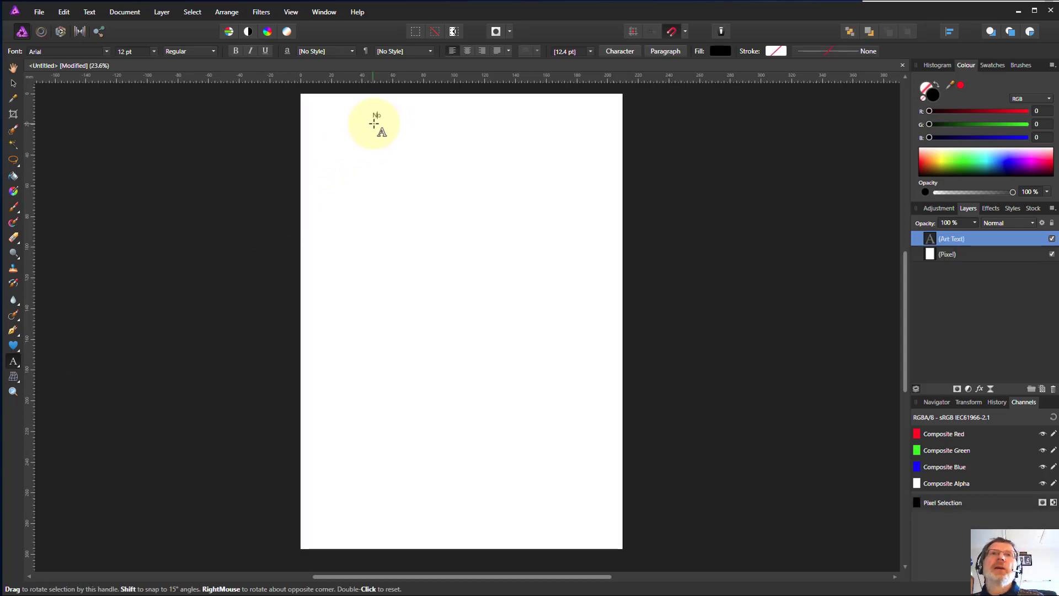
pyautogui.write('Holiday')
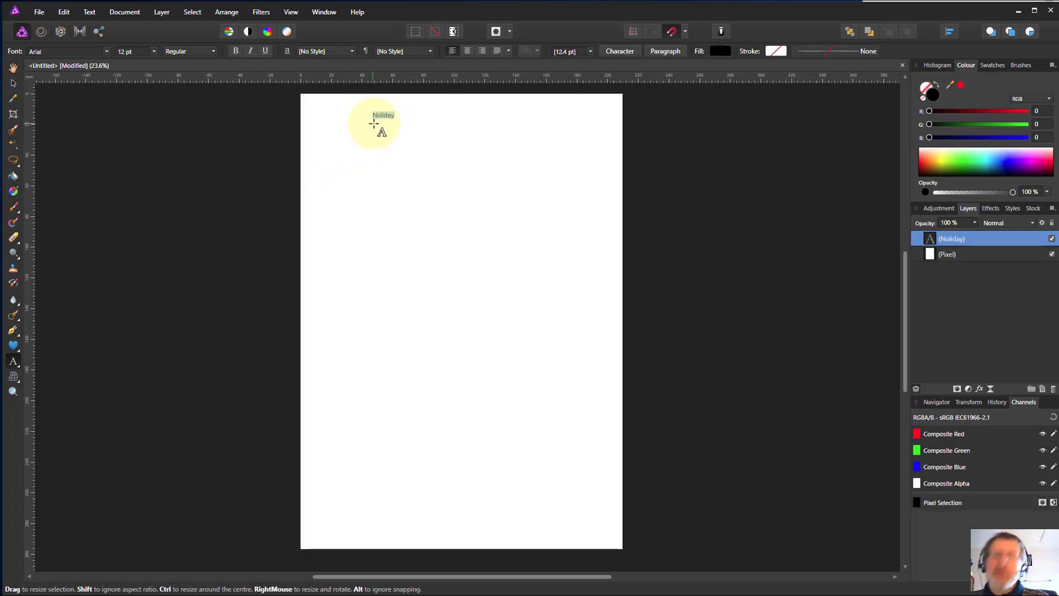
pyautogui.write('Hol')
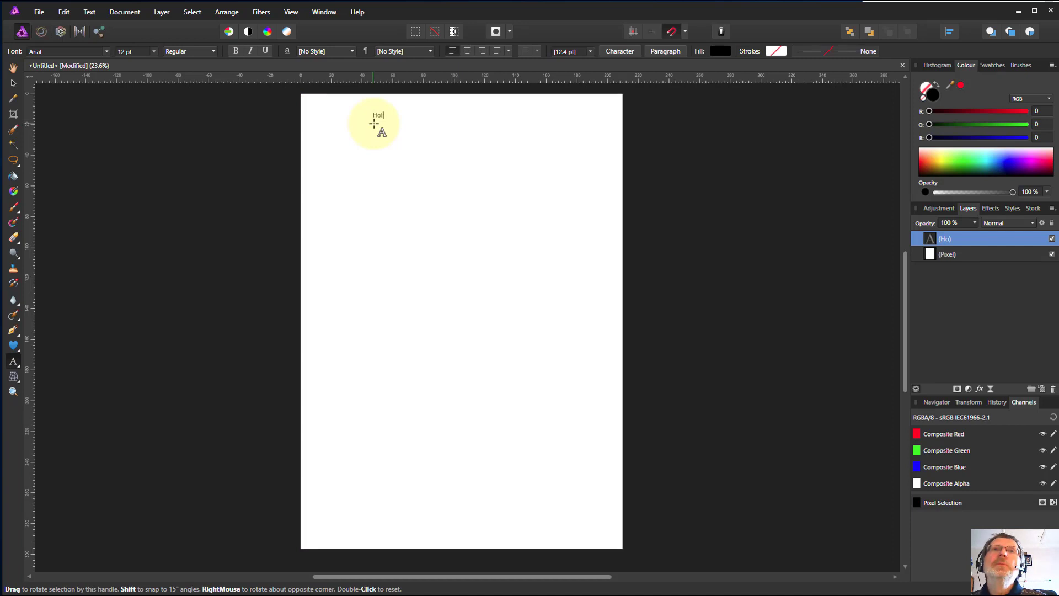
pyautogui.write('iday in Ma')
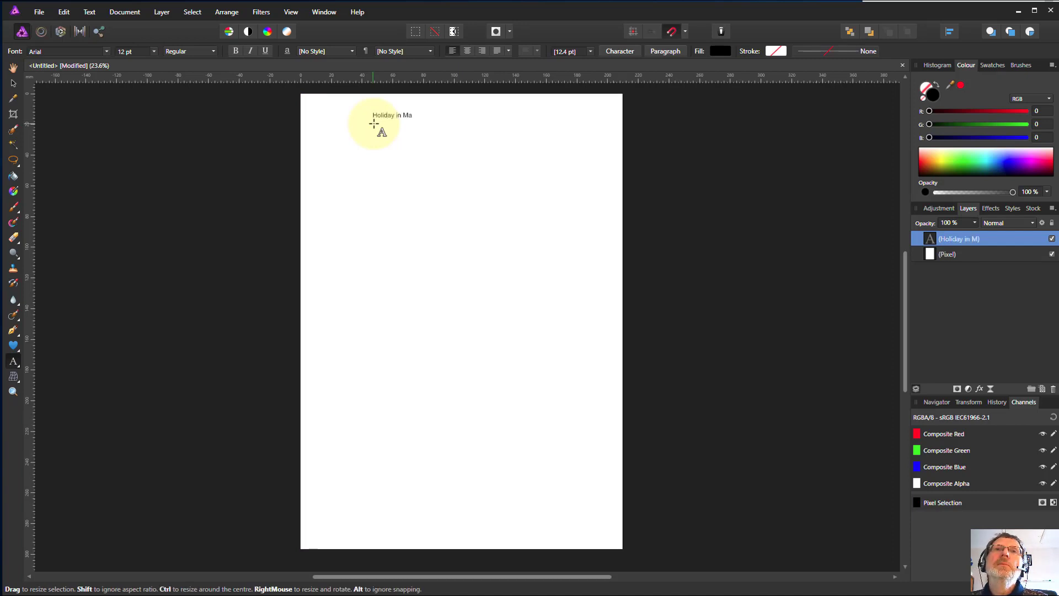
pyautogui.write('drid')
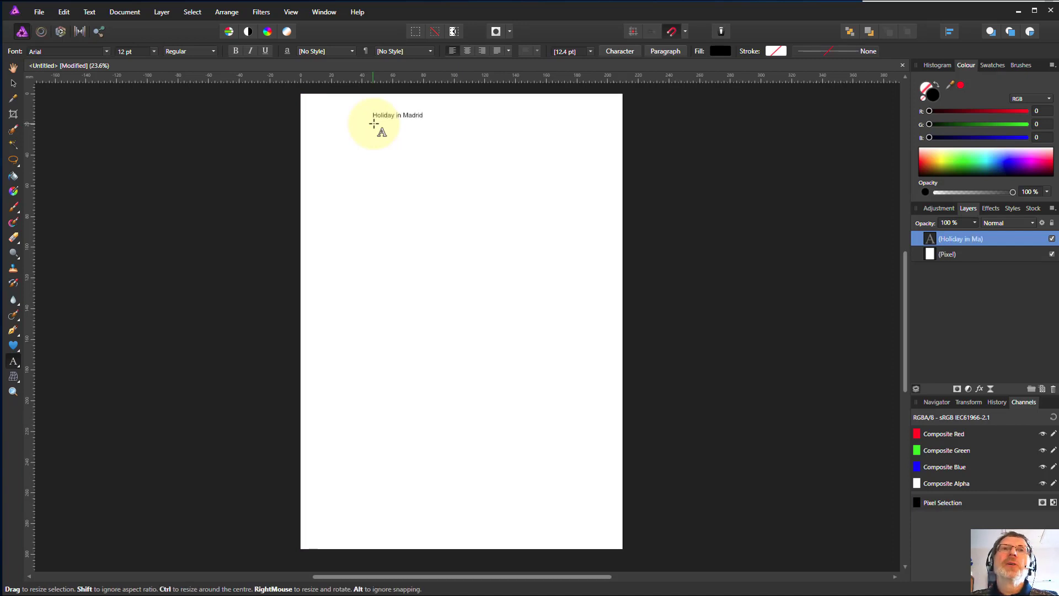
# Step: Format the whole title text in Bauhaus 93 at 48 pt
pyautogui.hotkey('ctrl', 'a')
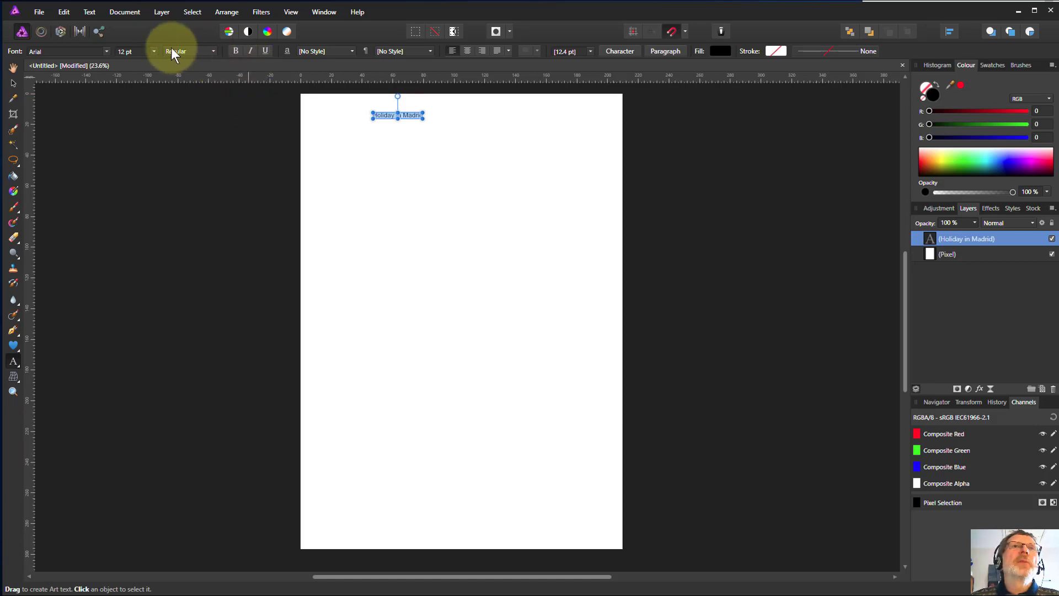
pyautogui.click(153, 51)
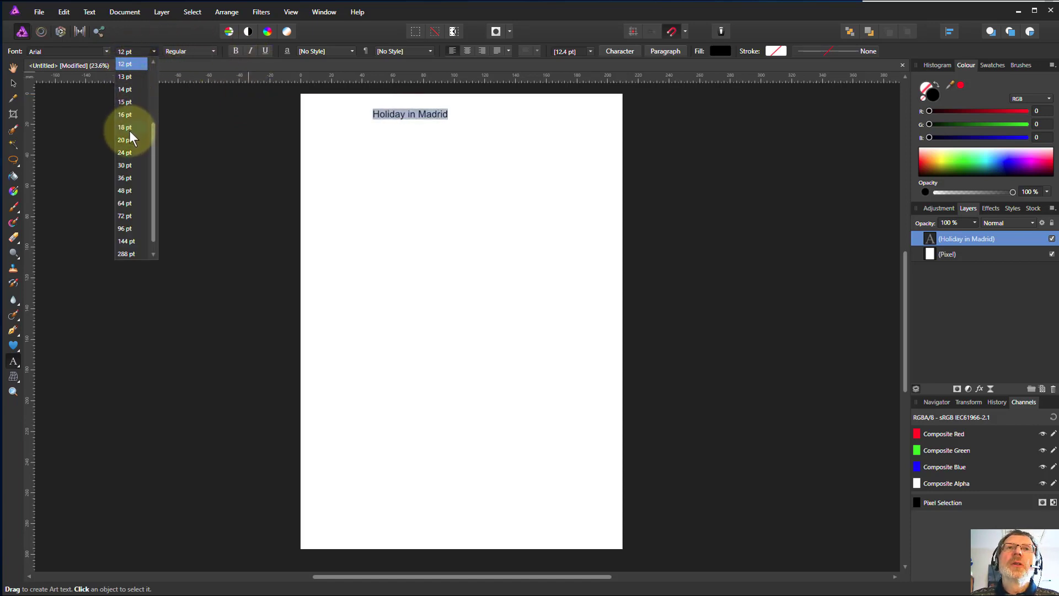
pyautogui.click(127, 189)
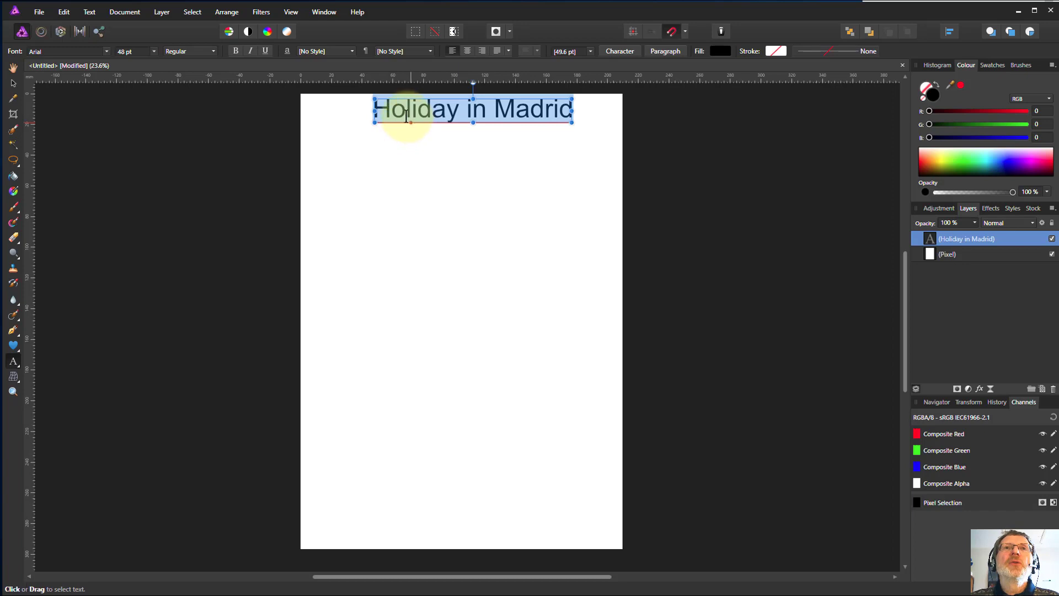
pyautogui.click(81, 51)
pyautogui.scroll(-4, 137, 139)
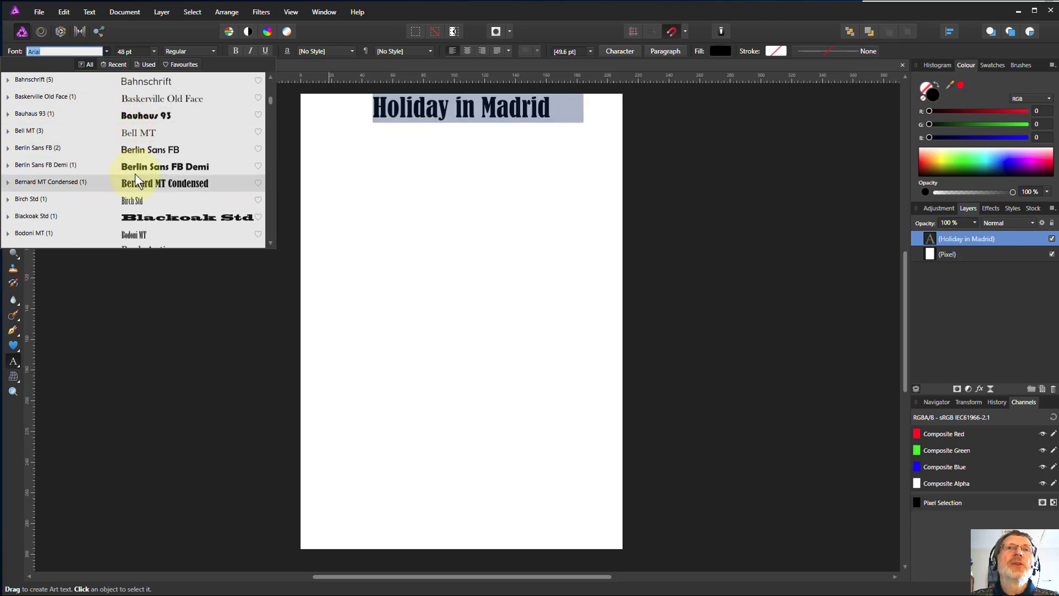
pyautogui.click(138, 117)
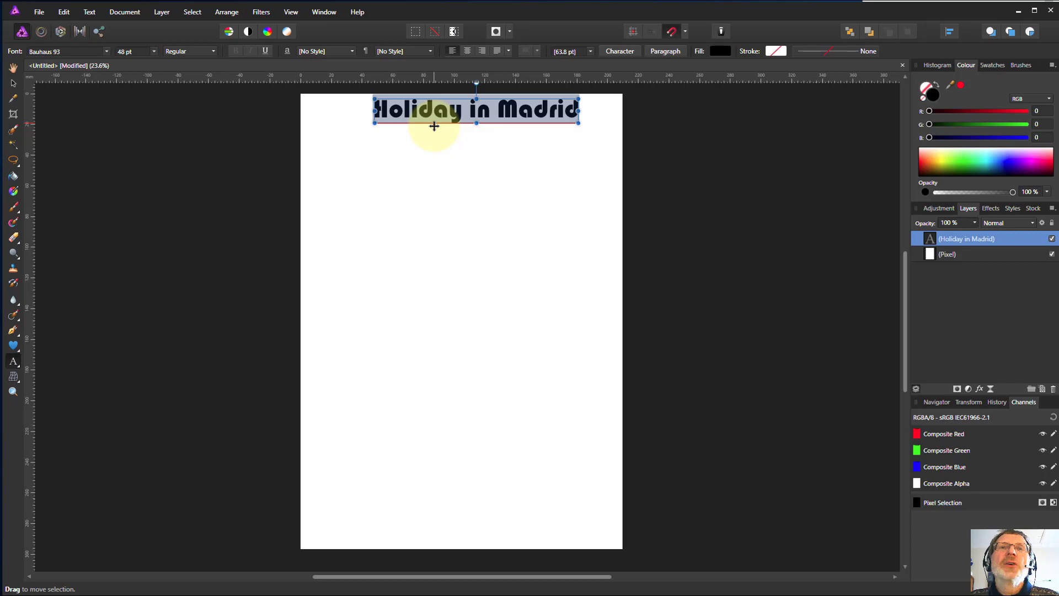
# Step: Move the title to the page's horizontal centre, slightly below the upper edge, and check the snapping options
pyautogui.click(14, 83)
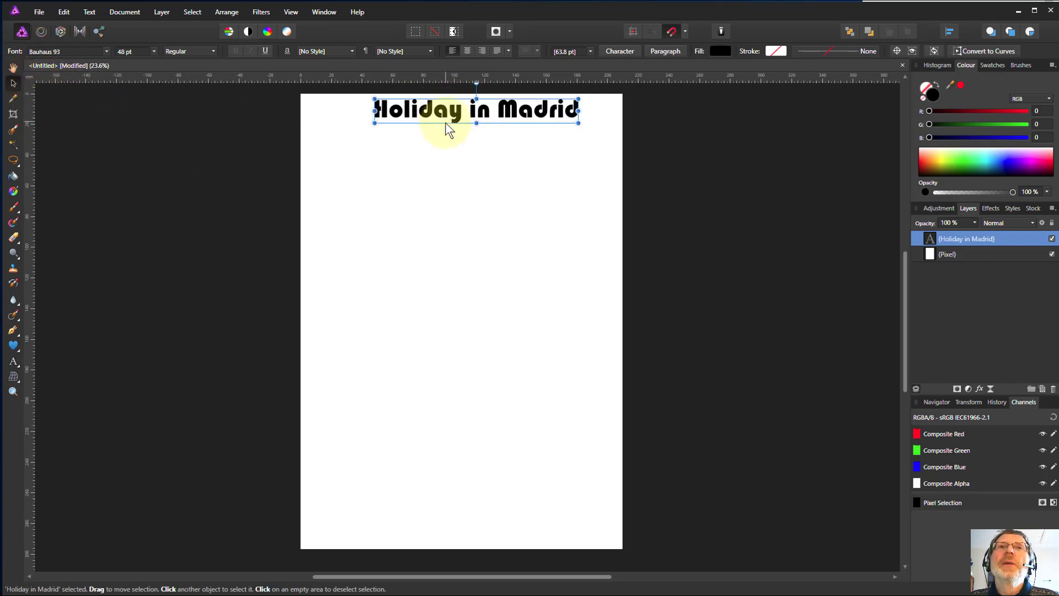
pyautogui.moveTo(446, 123)
pyautogui.mouseDown()
pyautogui.moveTo(413, 202)
pyautogui.moveTo(430, 191)
pyautogui.moveTo(429, 174)
pyautogui.moveTo(400, 172)
pyautogui.moveTo(425, 160)
pyautogui.moveTo(425, 135)
pyautogui.moveTo(408, 134)
pyautogui.moveTo(429, 135)
pyautogui.mouseUp()
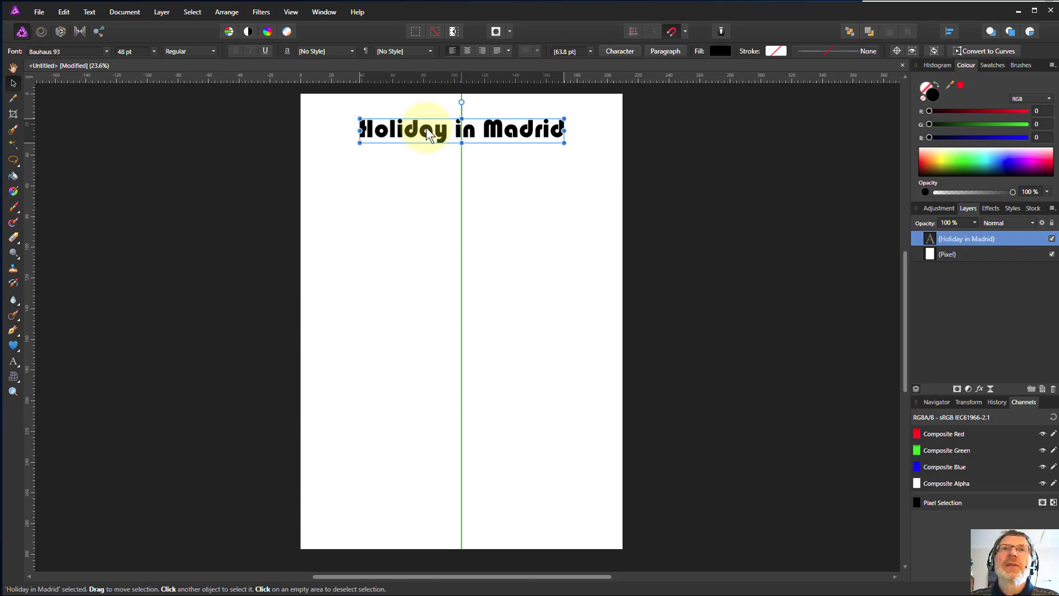
pyautogui.moveTo(426, 130); pyautogui.dragTo(426, 130)
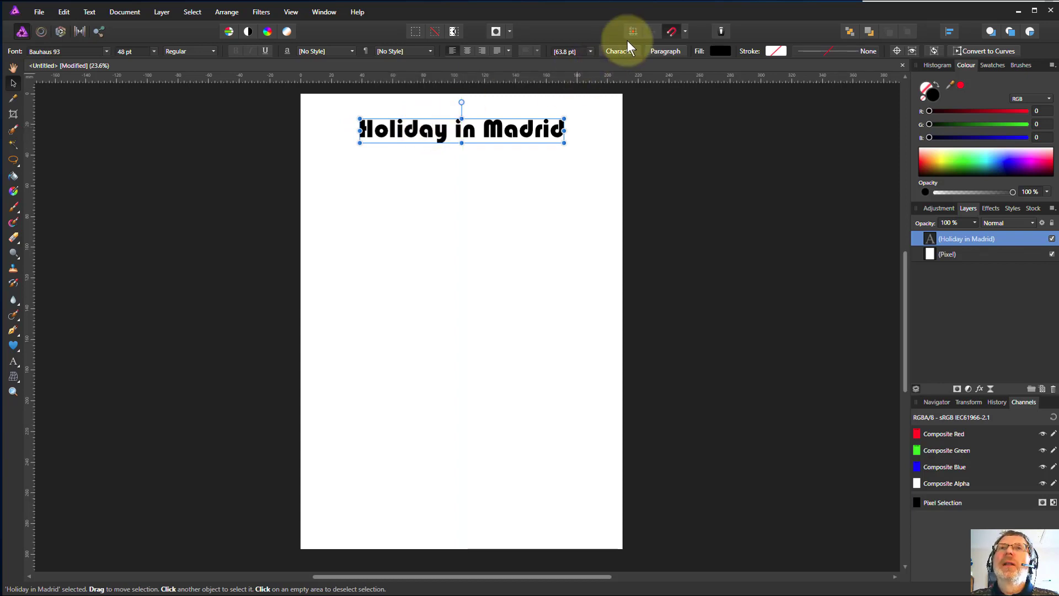
pyautogui.click(686, 36)
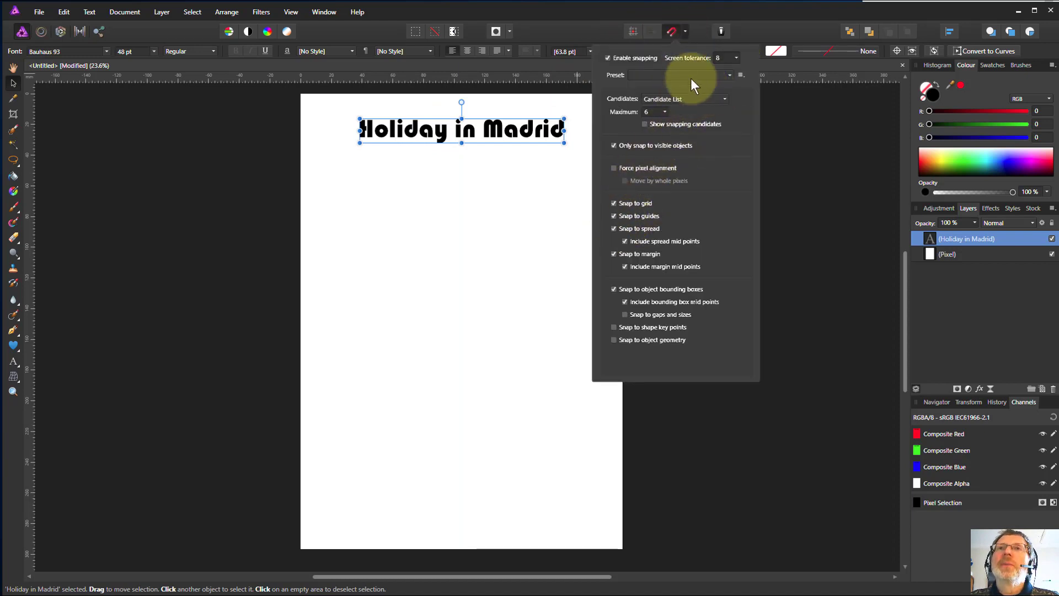
pyautogui.click(703, 34)
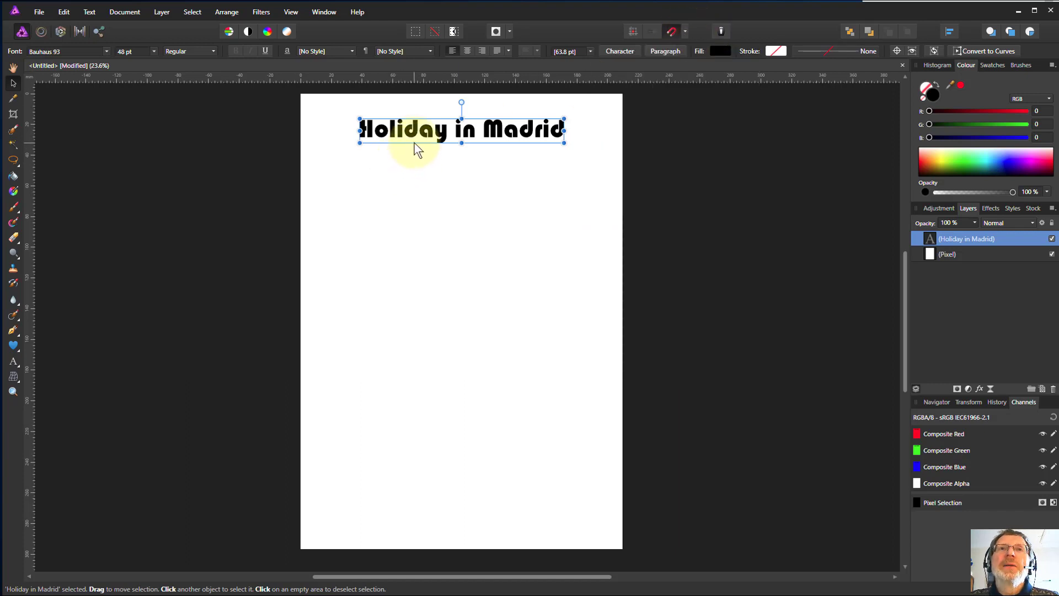
pyautogui.moveTo(417, 149); pyautogui.dragTo(414, 139)
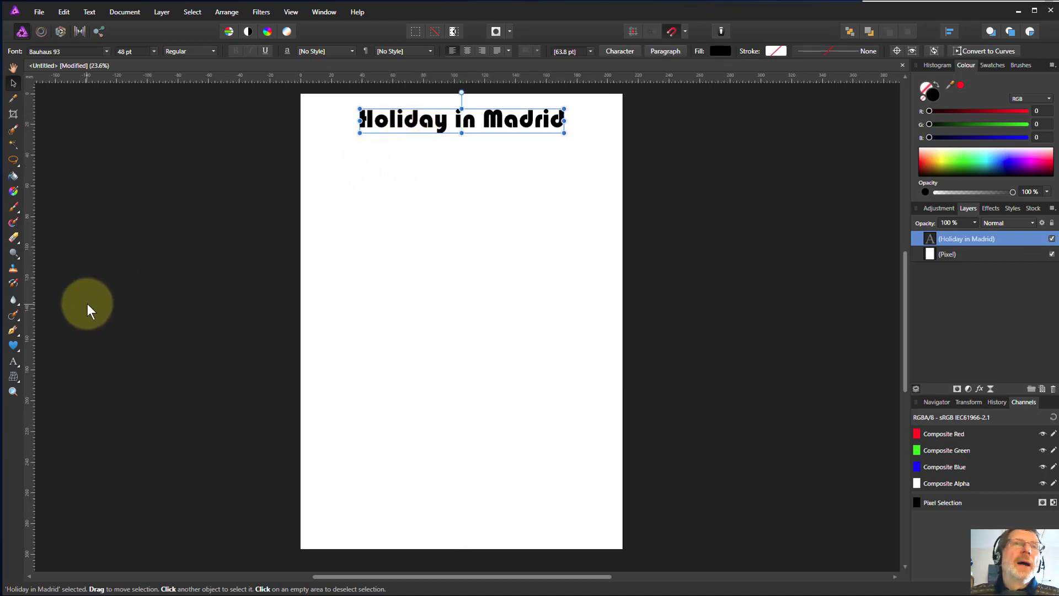
# Step: Draw a small heart shape beside the start of the title, matching the text height, and fill it with red
pyautogui.click(14, 348)
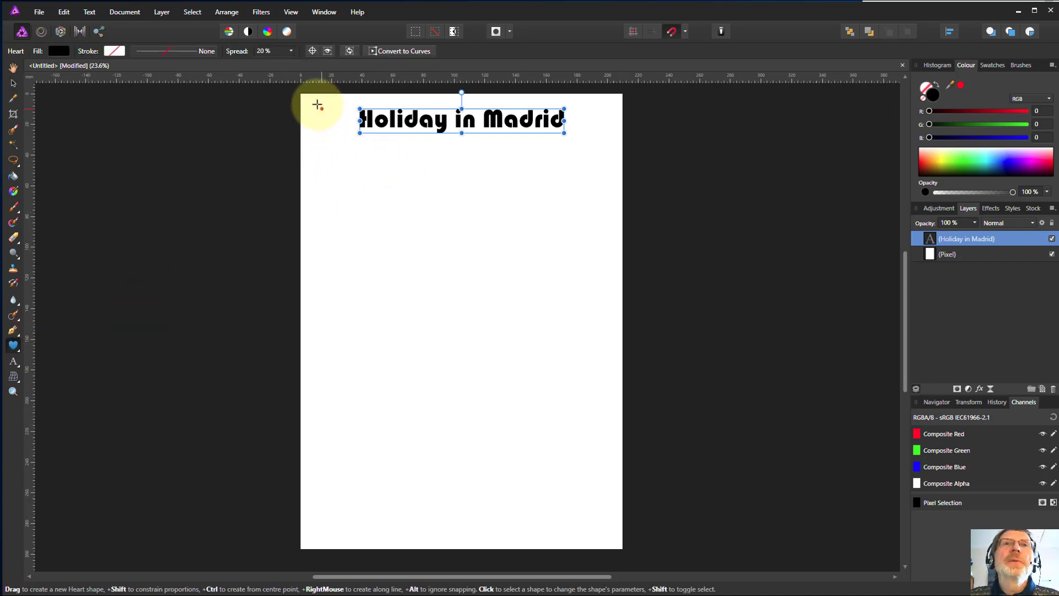
pyautogui.click(12, 347)
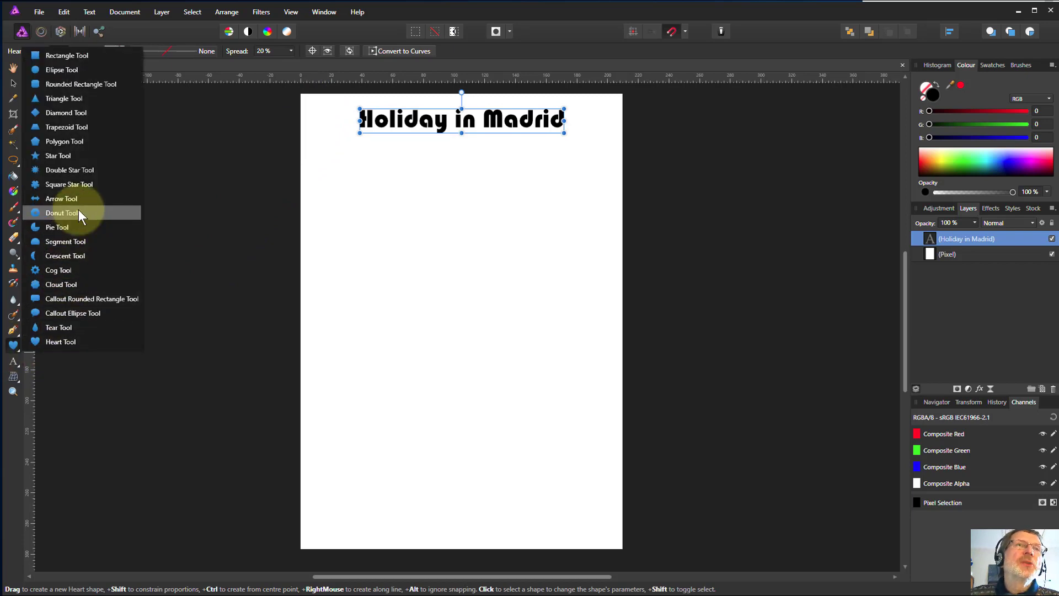
pyautogui.click(60, 340)
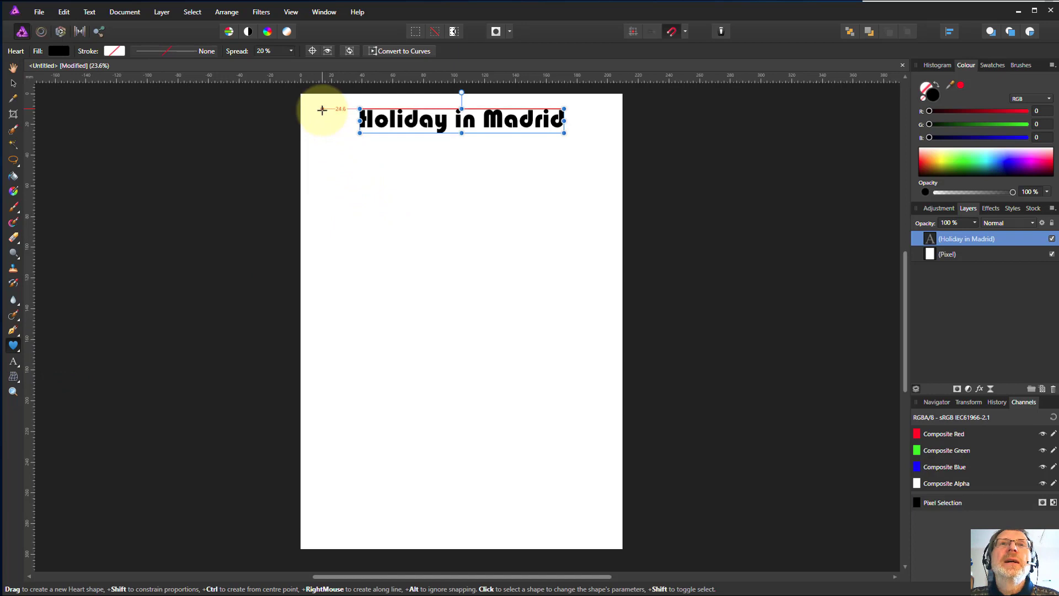
pyautogui.moveTo(322, 109); pyautogui.dragTo(345, 133)
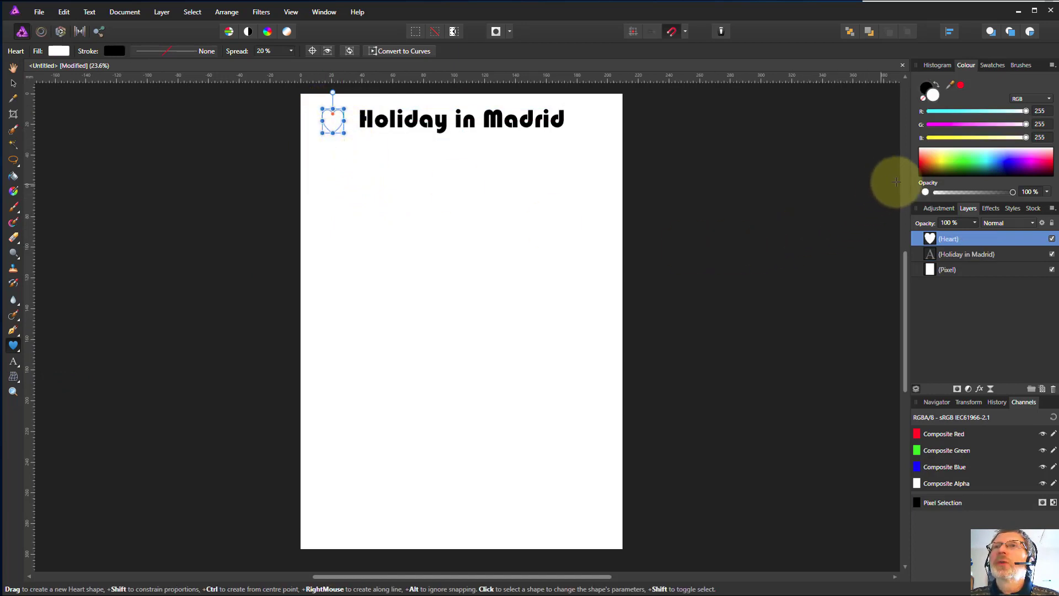
pyautogui.click(921, 168)
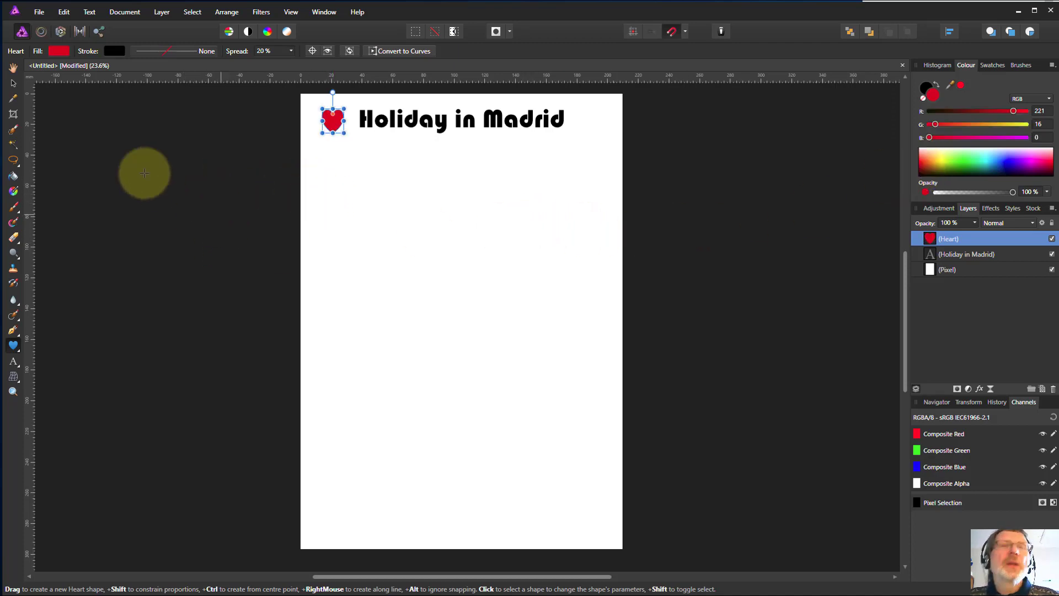
# Step: Place the image 171018_plaza_mayor_entrance.jpg at small size below the heart, with its left edge aligned to the heart's
pyautogui.click(35, 11)
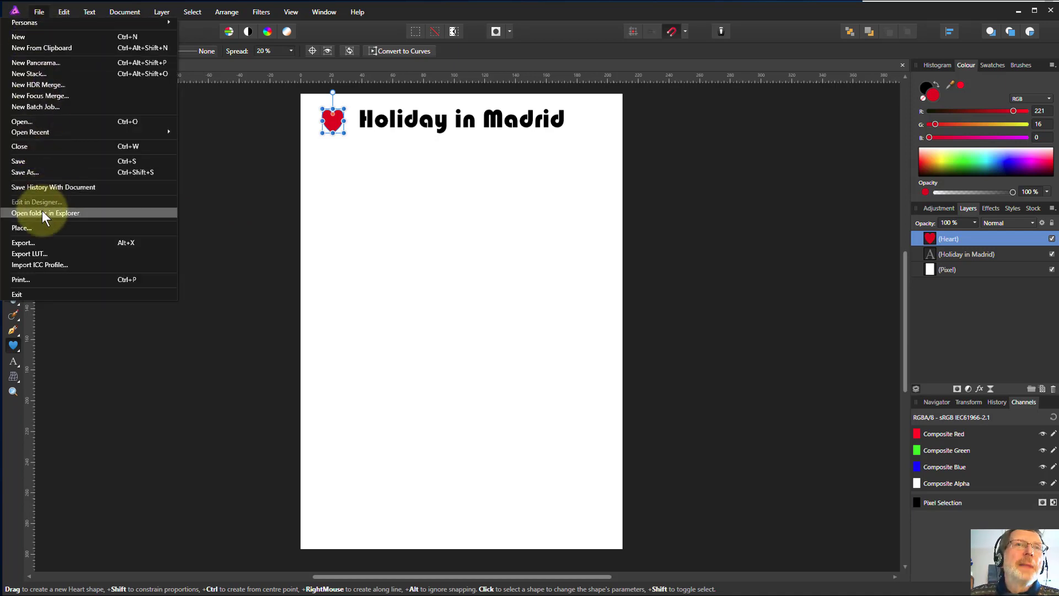
pyautogui.click(42, 226)
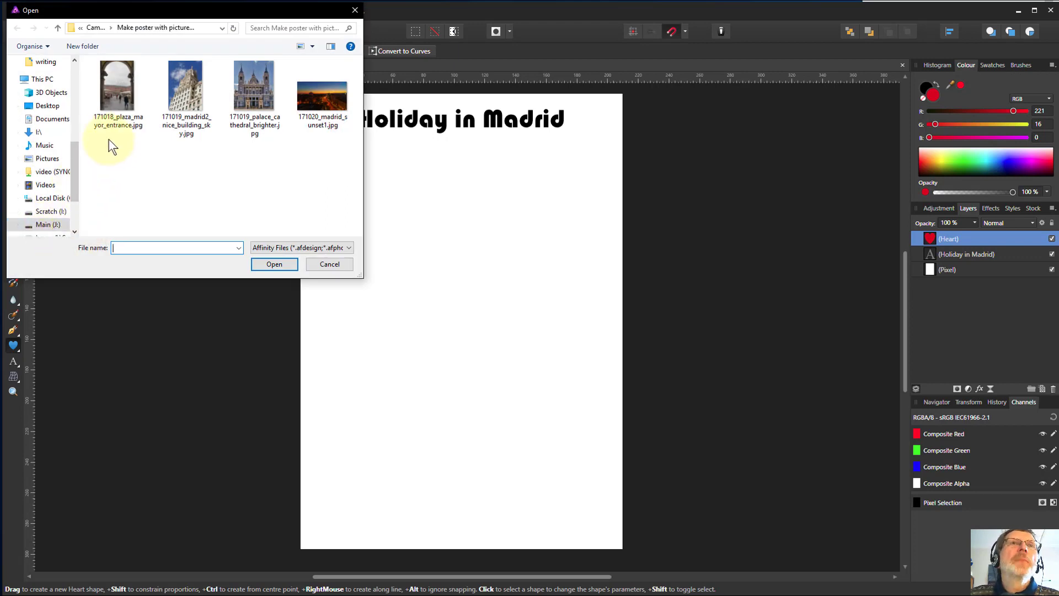
pyautogui.click(118, 78)
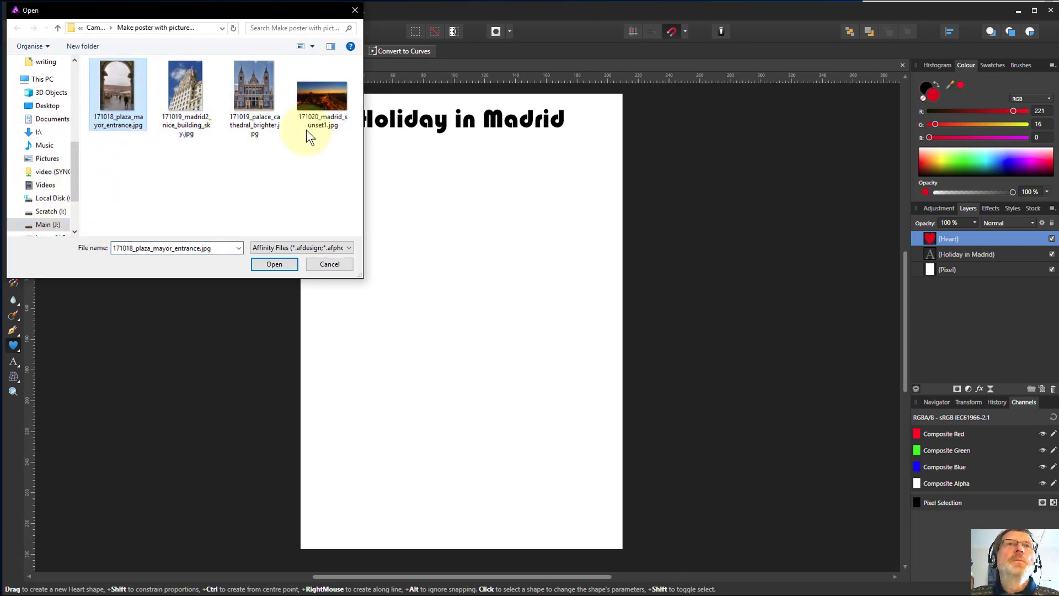
pyautogui.click(274, 265)
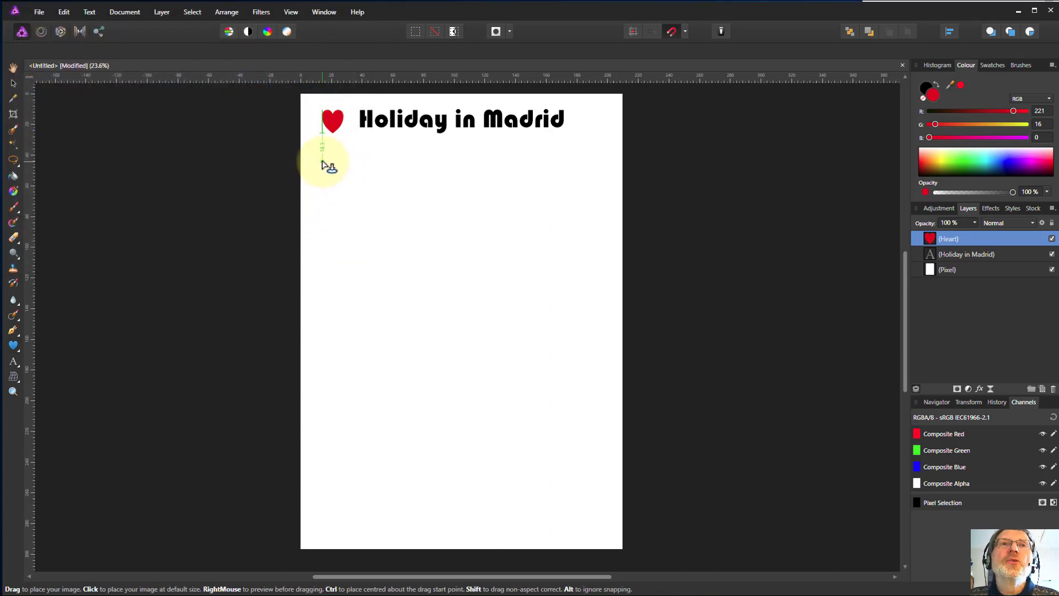
pyautogui.moveTo(322, 161)
pyautogui.mouseDown()
pyautogui.moveTo(389, 234)
pyautogui.moveTo(412, 276)
pyautogui.moveTo(401, 277)
pyautogui.mouseUp()
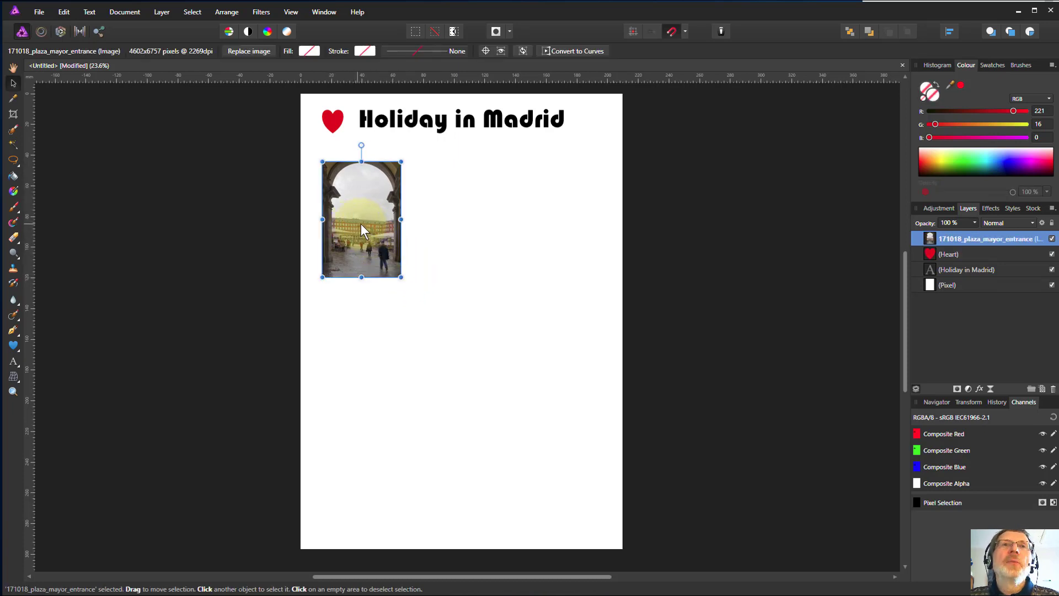
pyautogui.moveTo(361, 224); pyautogui.dragTo(356, 221)
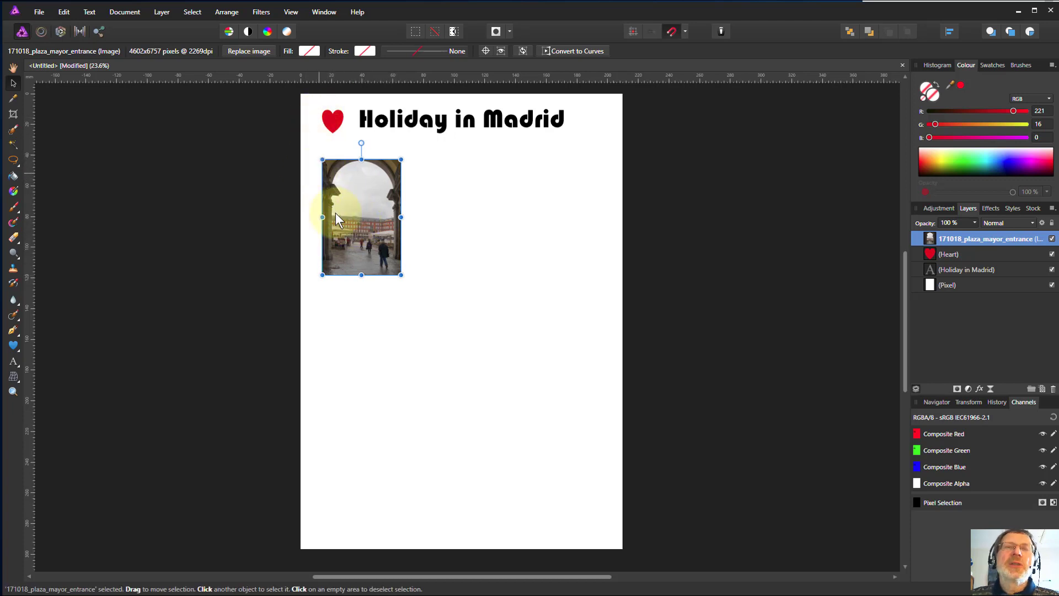
# Step: Add a frame text caption "Mayor Plaza" just below the plaza photo, matching the photo's width, and centre-align it
pyautogui.click(15, 359)
pyautogui.click(58, 376)
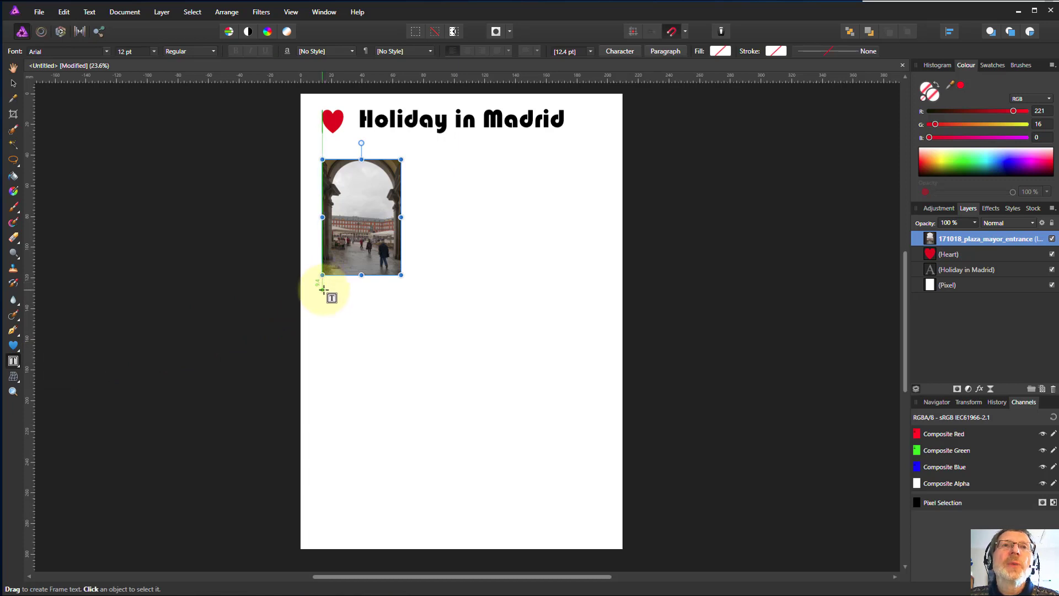
pyautogui.moveTo(323, 289); pyautogui.dragTo(399, 305)
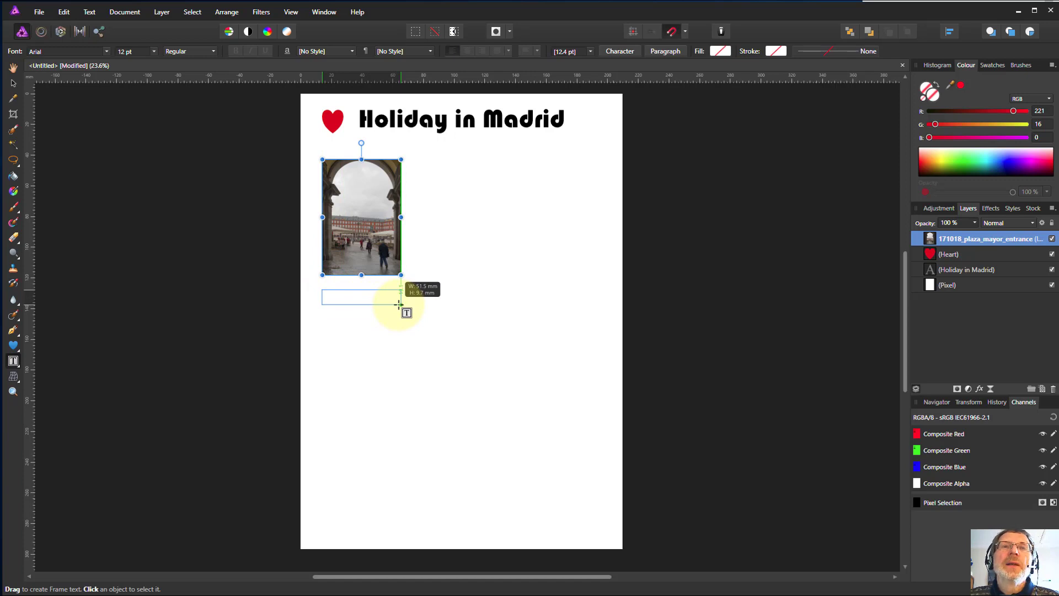
pyautogui.moveTo(399, 304); pyautogui.dragTo(401, 304)
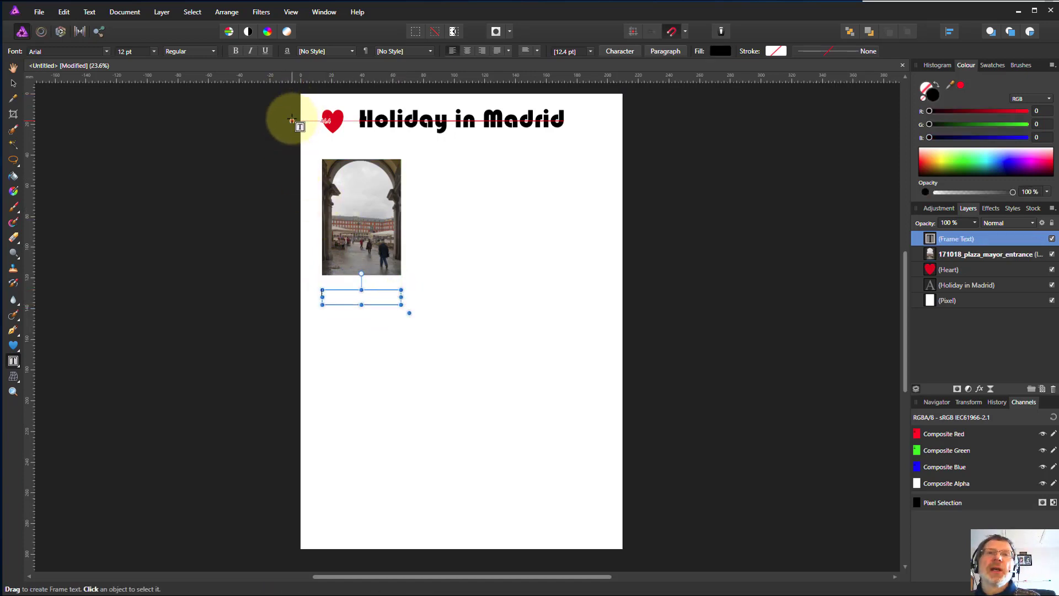
pyautogui.write('Mayor Plaza')
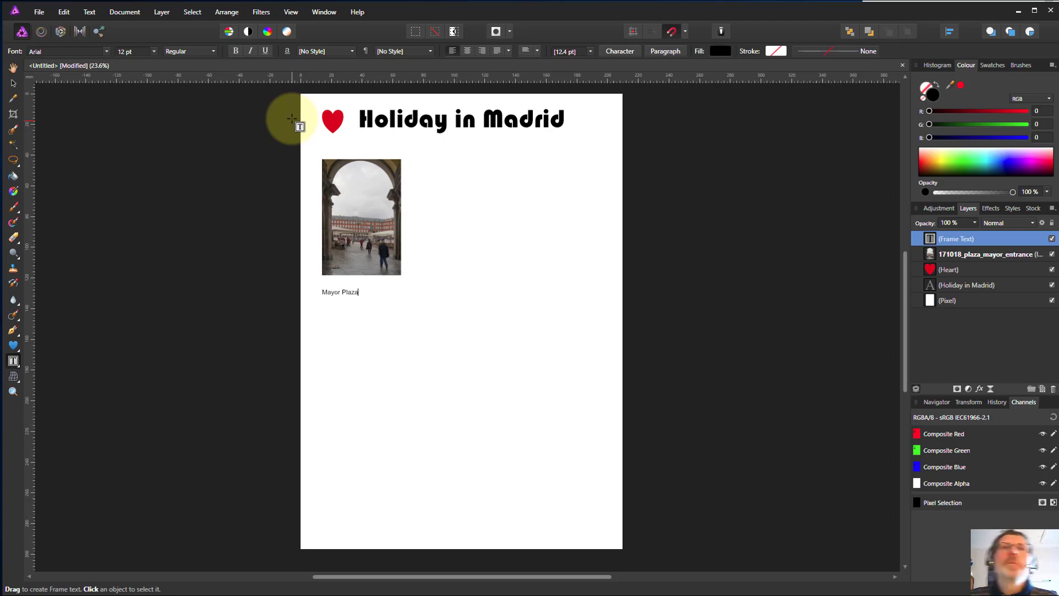
pyautogui.press('Escape')
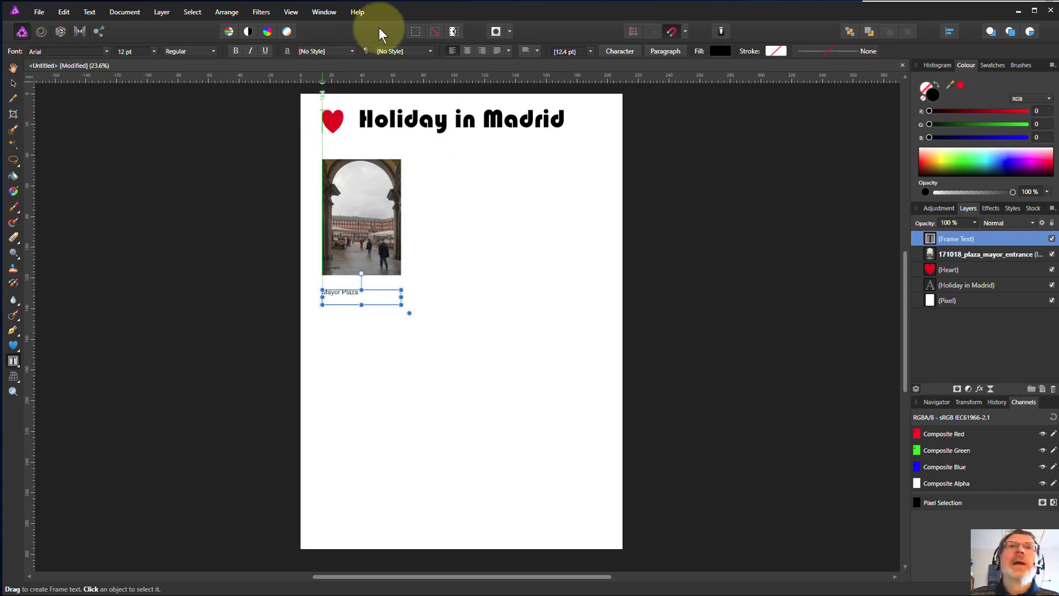
pyautogui.click(468, 51)
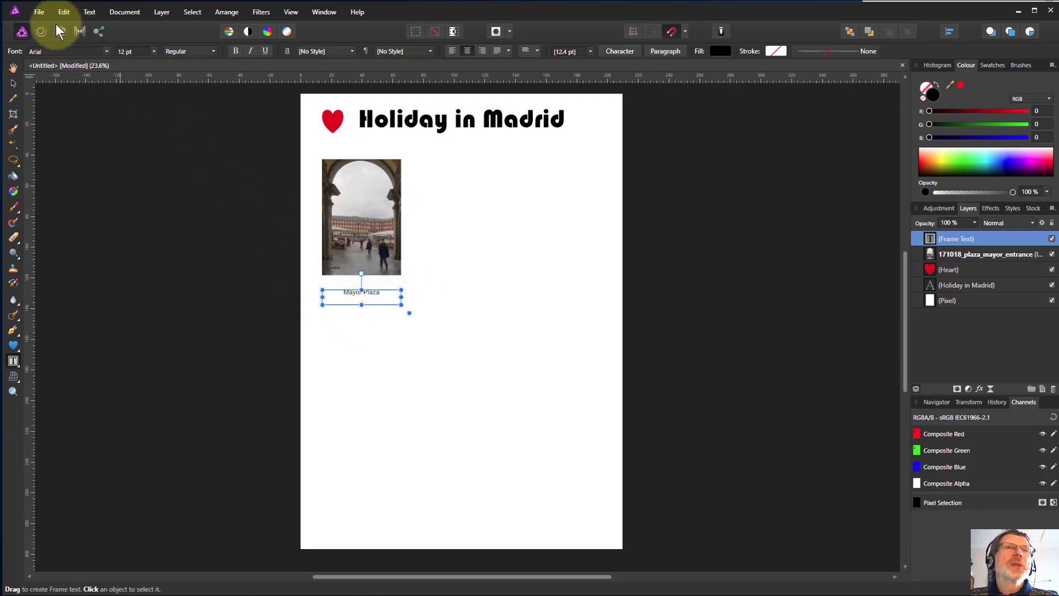
# Step: Place 171019_madrid2_nice_building_sky.jpg on the page's right half, level with the plaza photo and at the same height
pyautogui.click(39, 11)
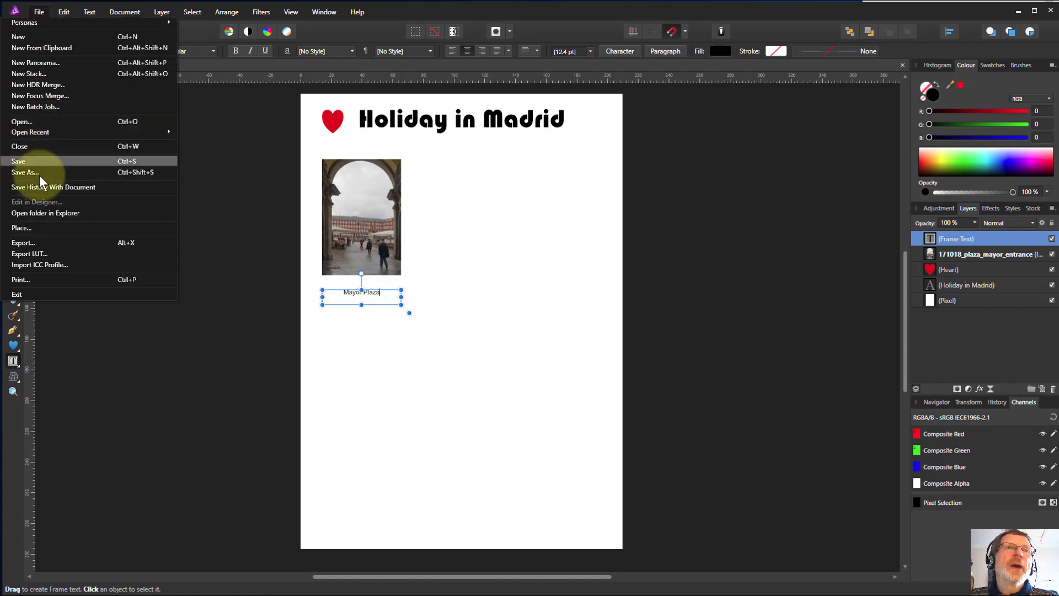
pyautogui.click(41, 228)
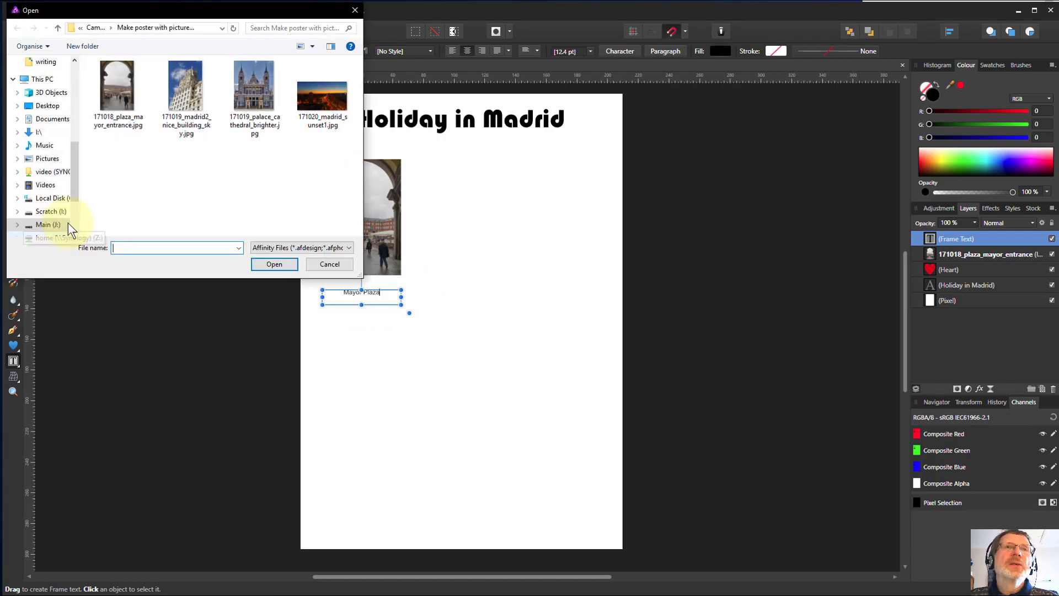
pyautogui.click(184, 82)
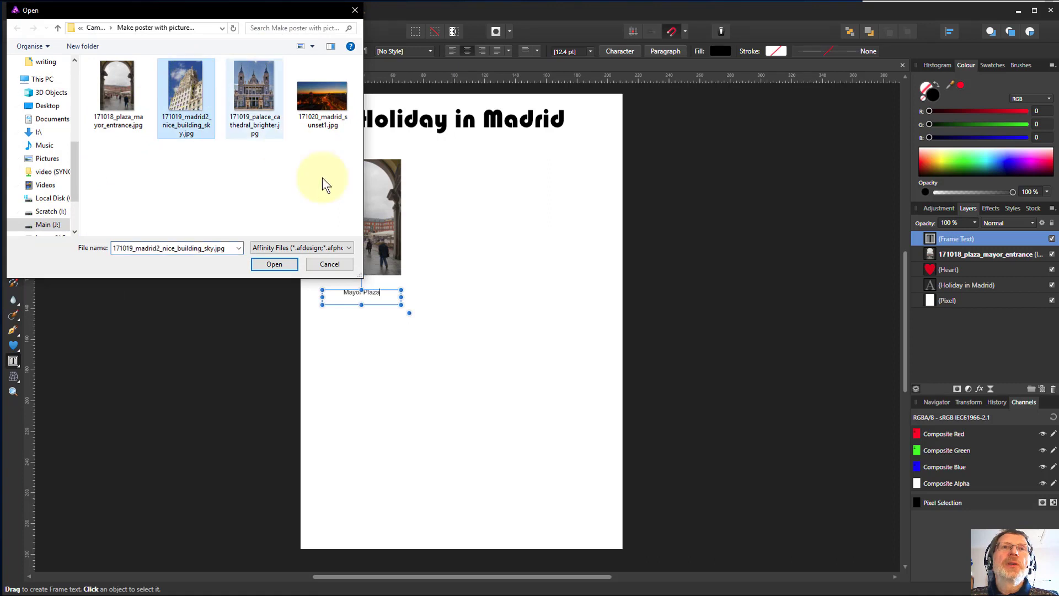
pyautogui.click(276, 265)
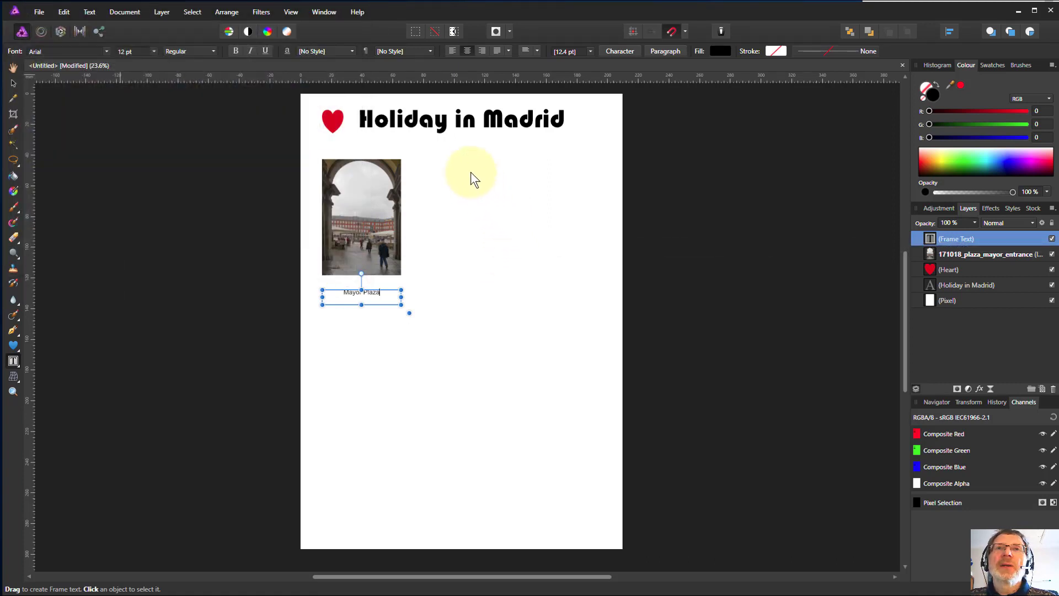
pyautogui.moveTo(470, 159); pyautogui.dragTo(558, 269)
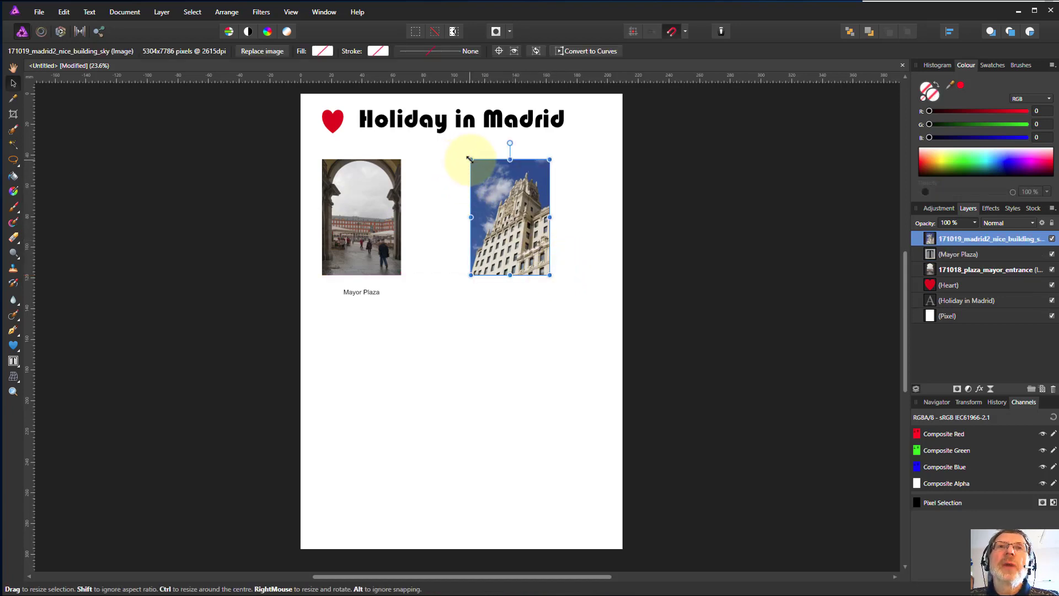
pyautogui.moveTo(470, 159)
pyautogui.mouseDown()
pyautogui.moveTo(462, 142)
pyautogui.moveTo(470, 160)
pyautogui.mouseUp()
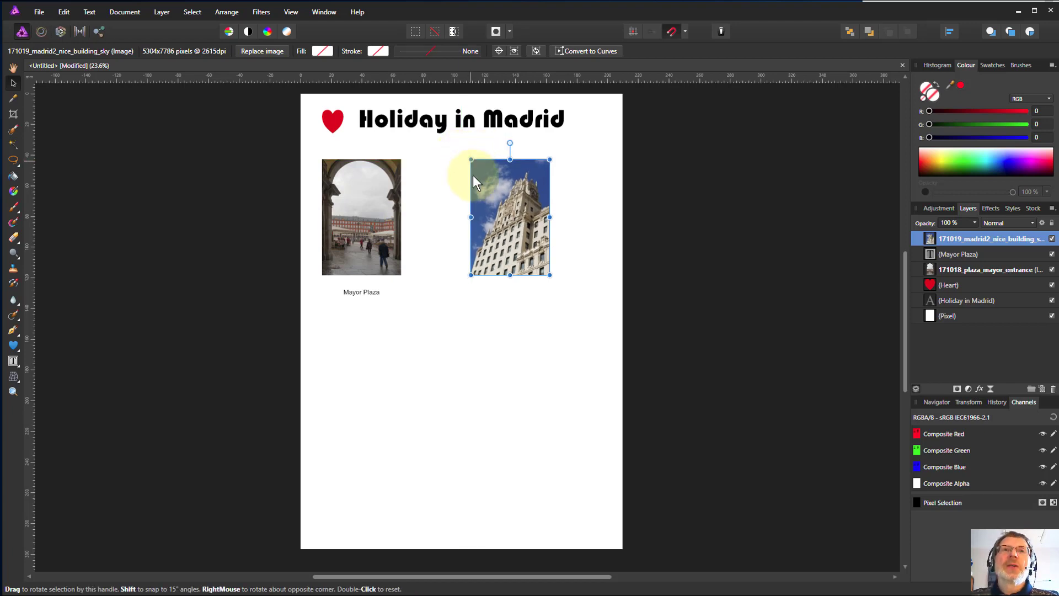
pyautogui.moveTo(490, 215)
pyautogui.mouseDown()
pyautogui.moveTo(517, 216)
pyautogui.moveTo(506, 214)
pyautogui.mouseUp()
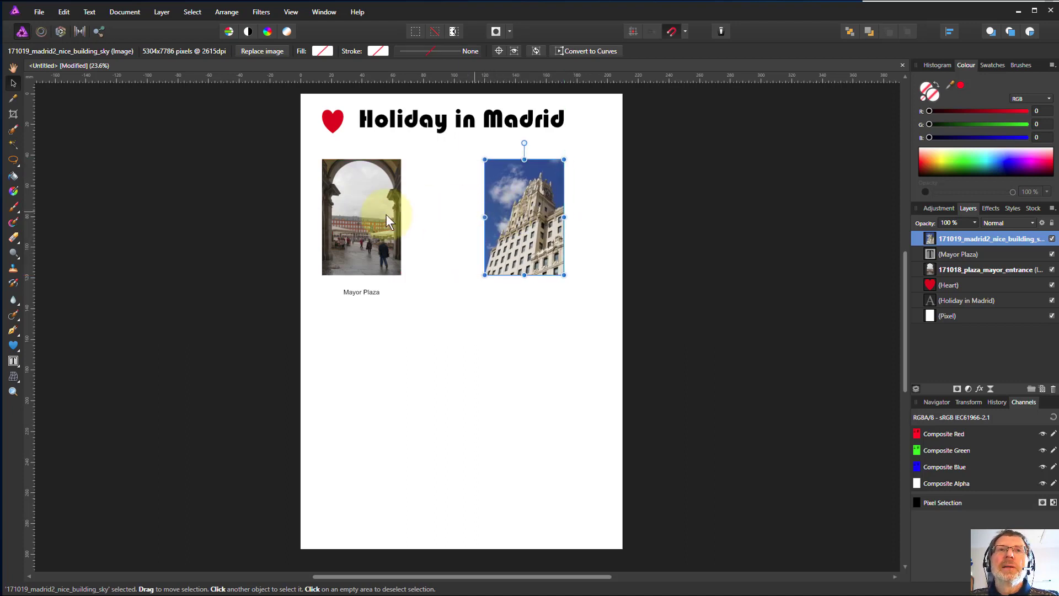
# Step: Group the plaza photo with its "Mayor Plaza" caption and move the group slightly to the right
pyautogui.click(356, 211)
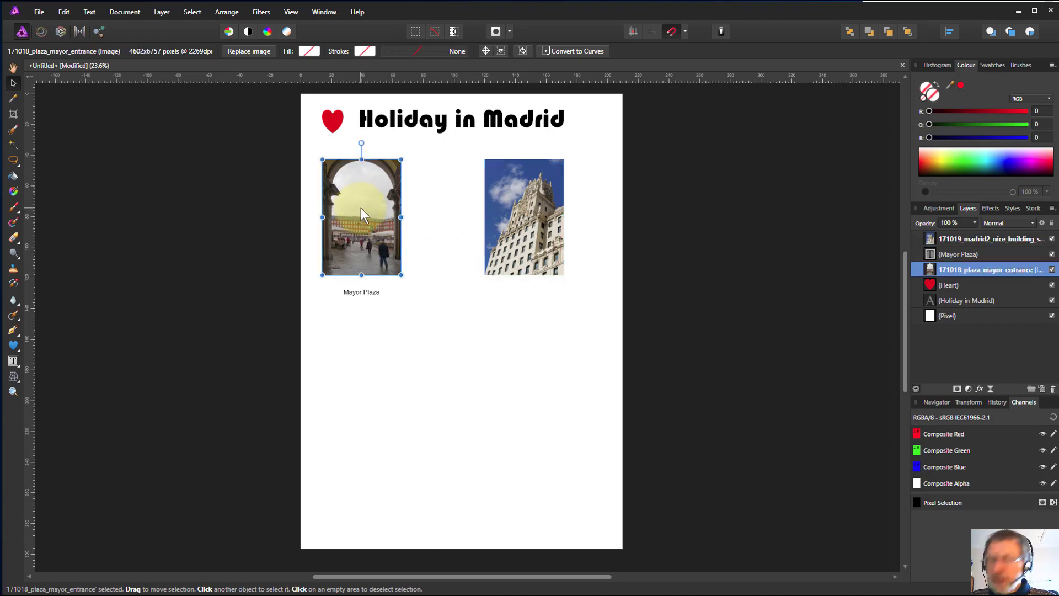
pyautogui.keyDown('shift'); pyautogui.click(362, 293); pyautogui.keyUp('shift')
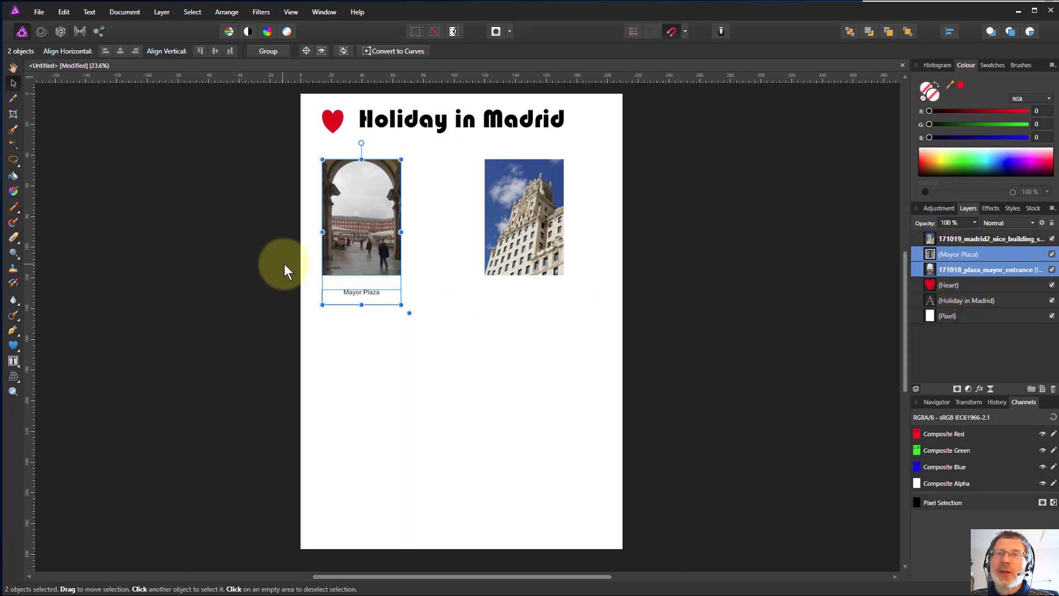
pyautogui.rightClick(983, 252)
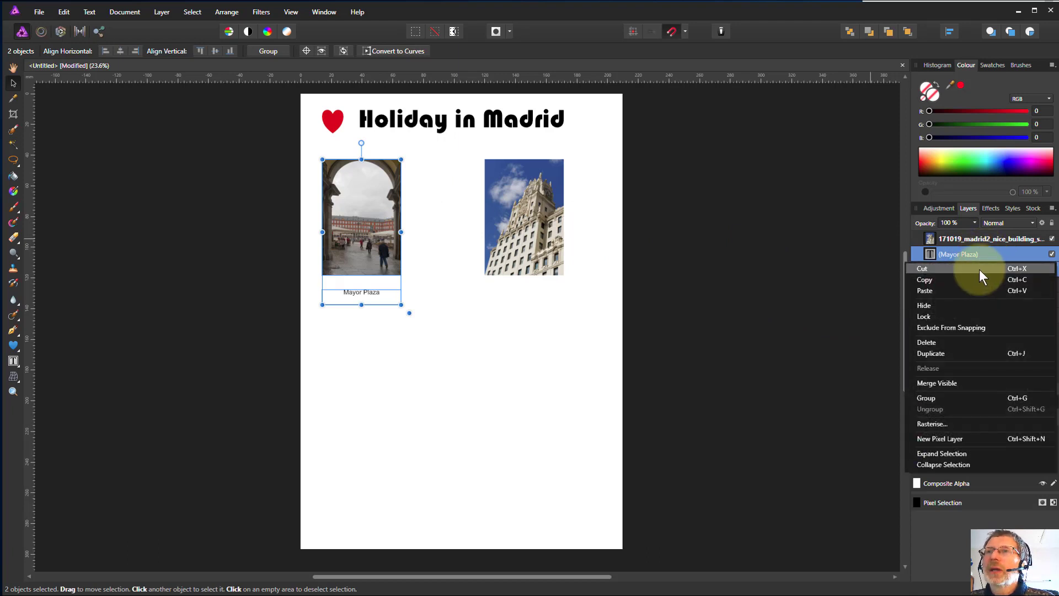
pyautogui.click(957, 397)
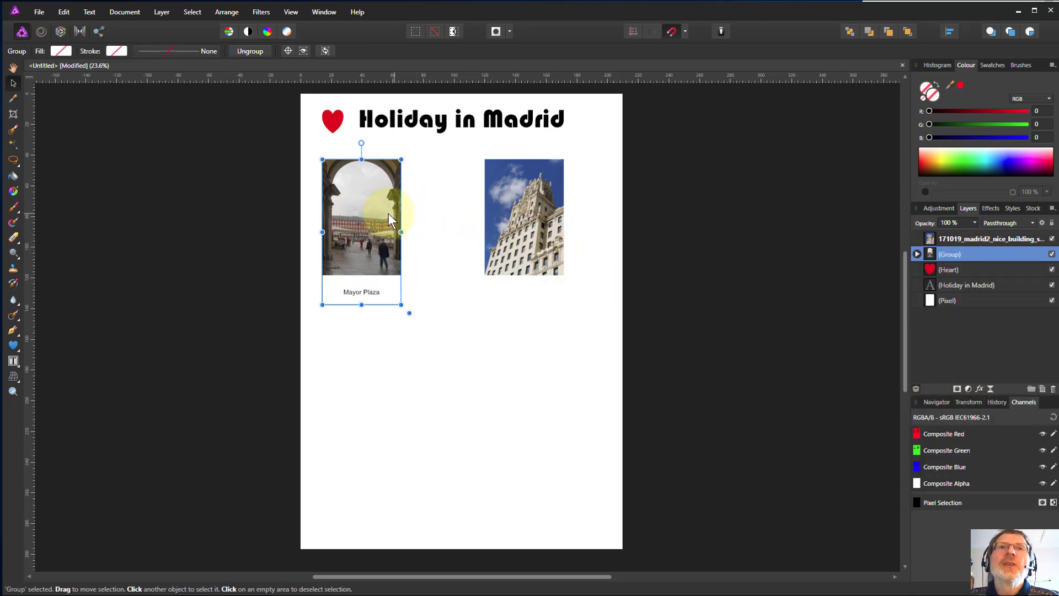
pyautogui.moveTo(370, 214); pyautogui.dragTo(387, 212)
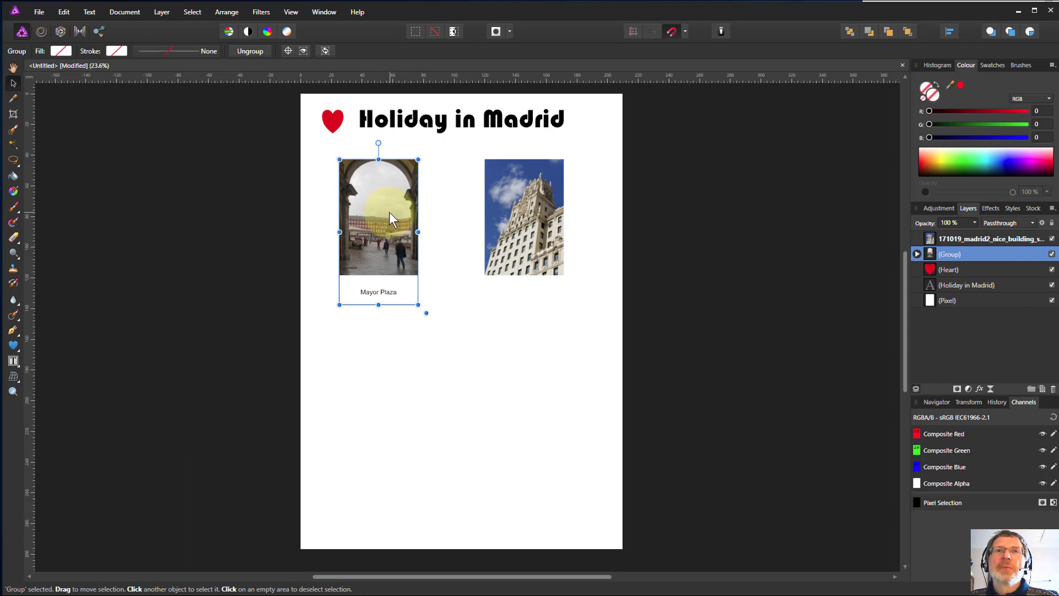
# Step: Ungroup the plaza photo and its caption, and clear the selection
pyautogui.rightClick(389, 212)
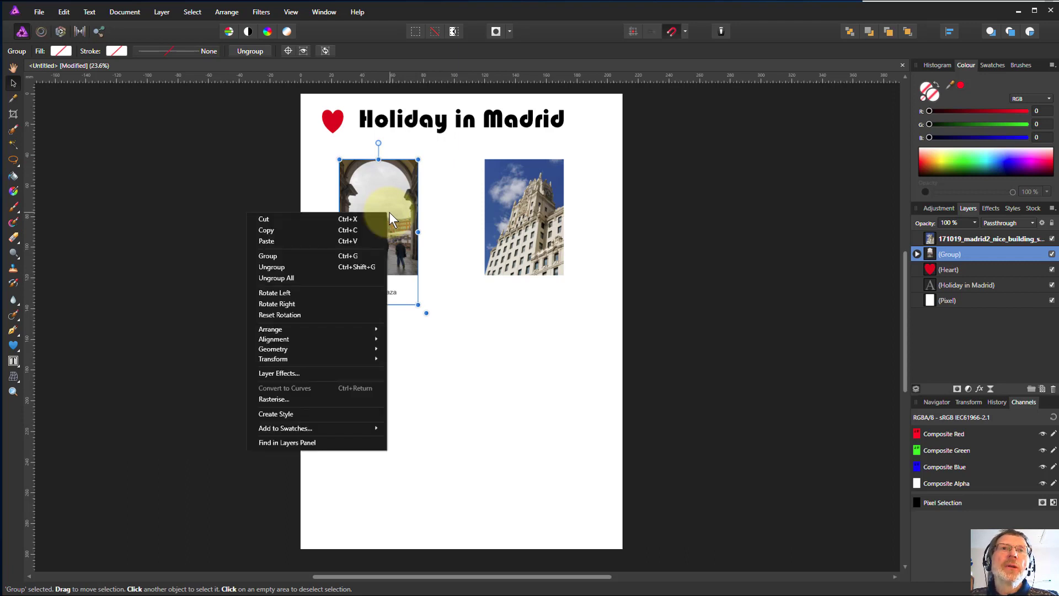
pyautogui.click(354, 266)
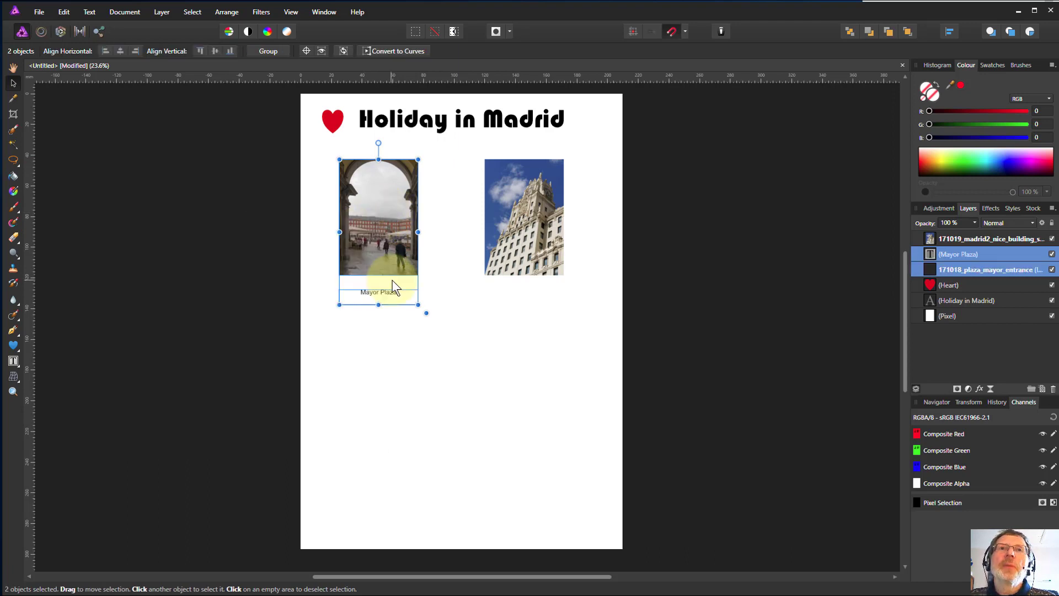
pyautogui.click(190, 214)
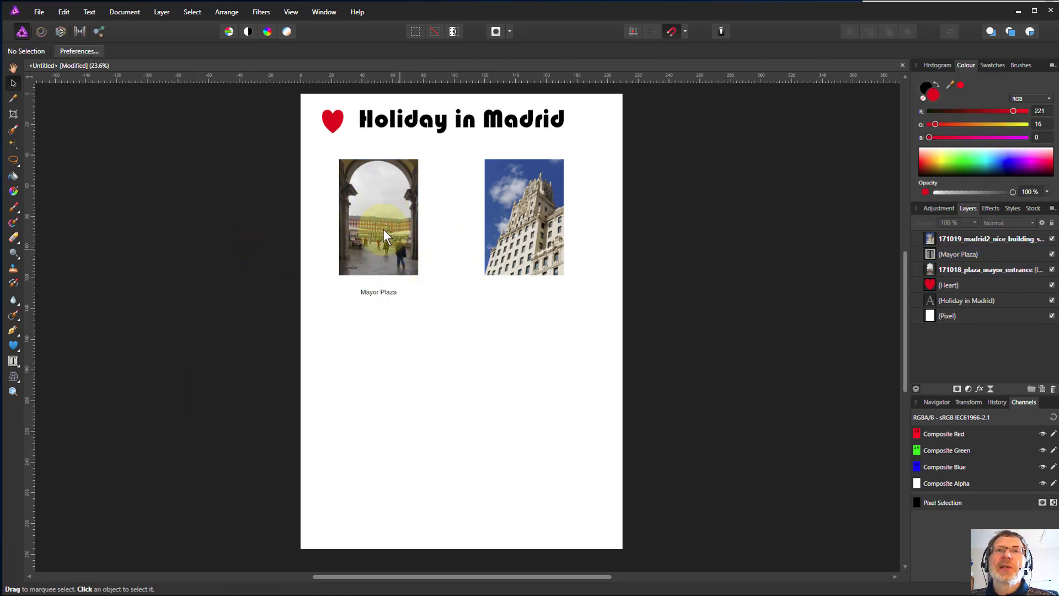
# Step: Add a frame text caption "Tall Building" below the building photo, matching its width and level with the "Mayor Plaza" caption
pyautogui.click(13, 361)
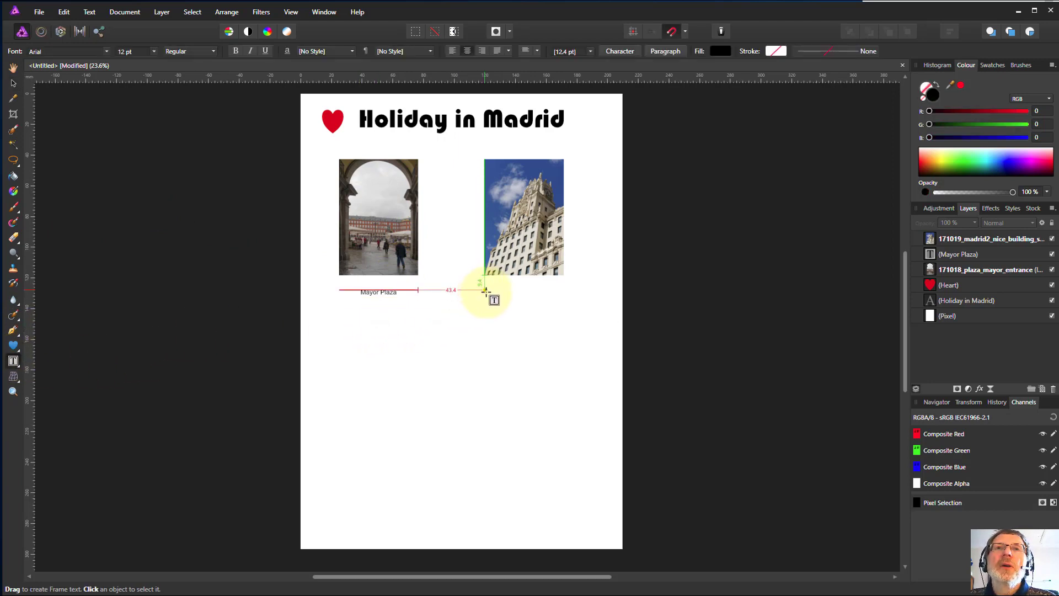
pyautogui.moveTo(485, 289); pyautogui.dragTo(560, 305)
pyautogui.write('Tall Building')
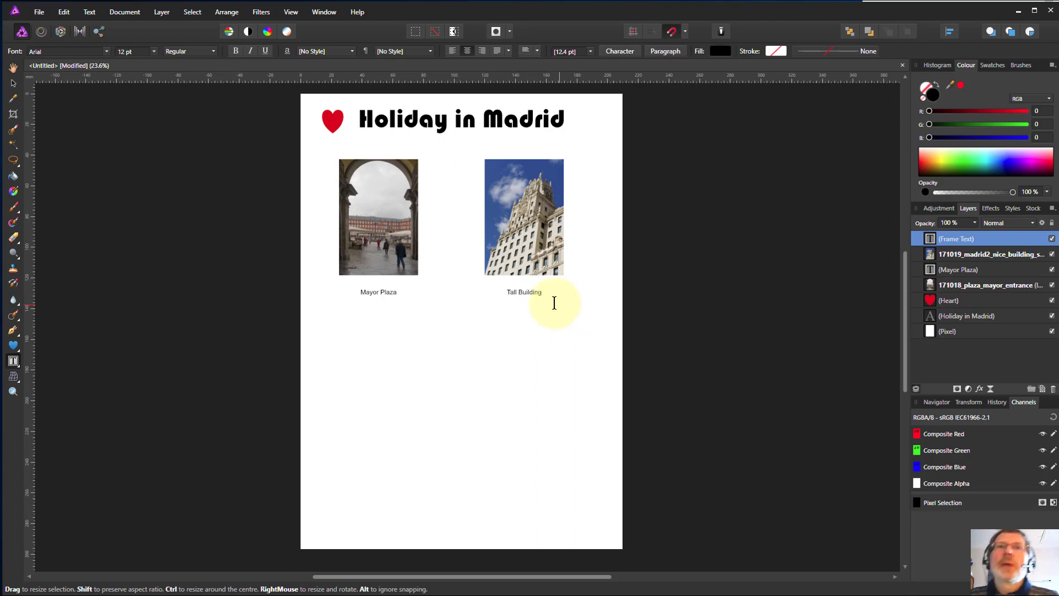
pyautogui.press('Escape')
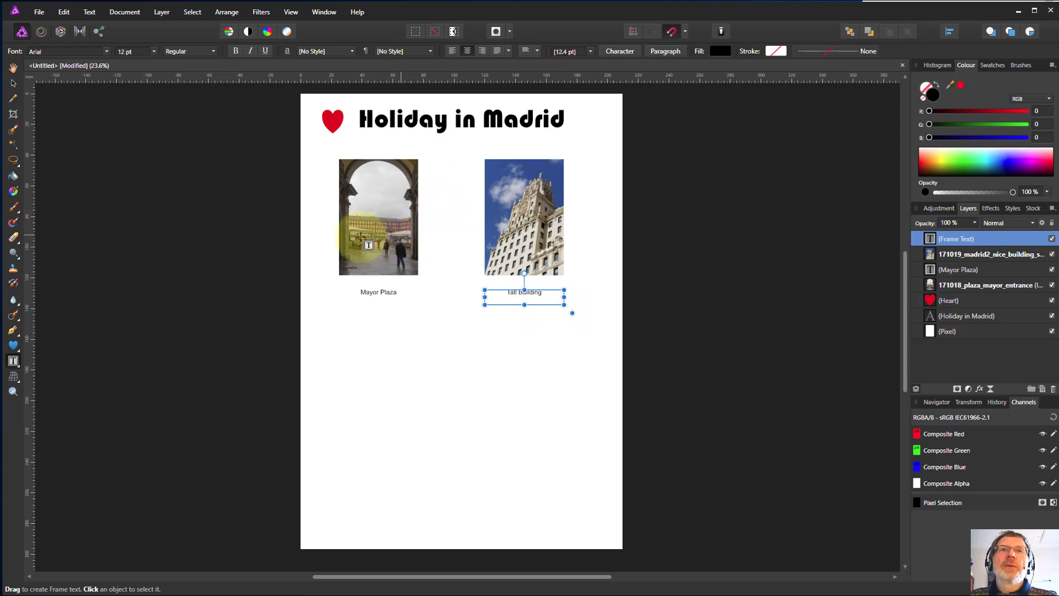
# Step: Place 171019_palace_cathedral_brighter.jpg below the "Mayor Plaza" caption, aligned with the plaza photo and resized to the same width
pyautogui.click(38, 12)
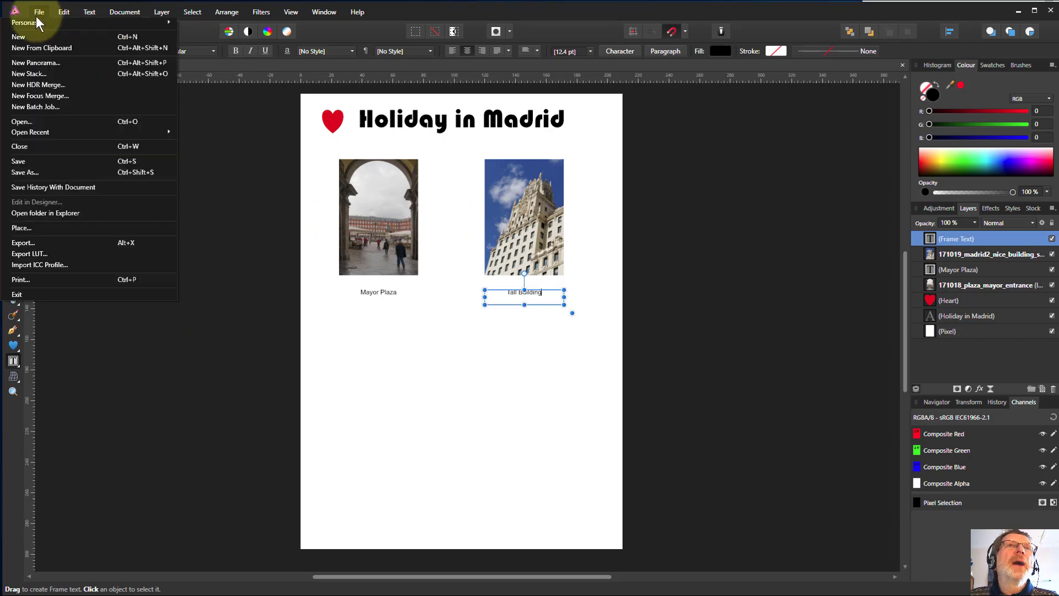
pyautogui.click(47, 229)
pyautogui.click(251, 93)
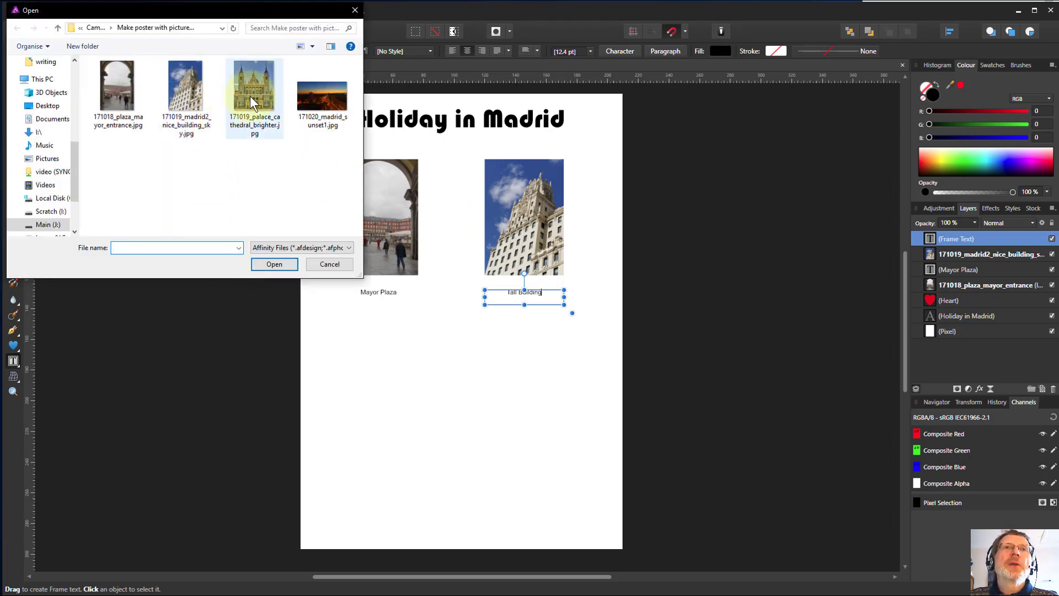
pyautogui.click(274, 265)
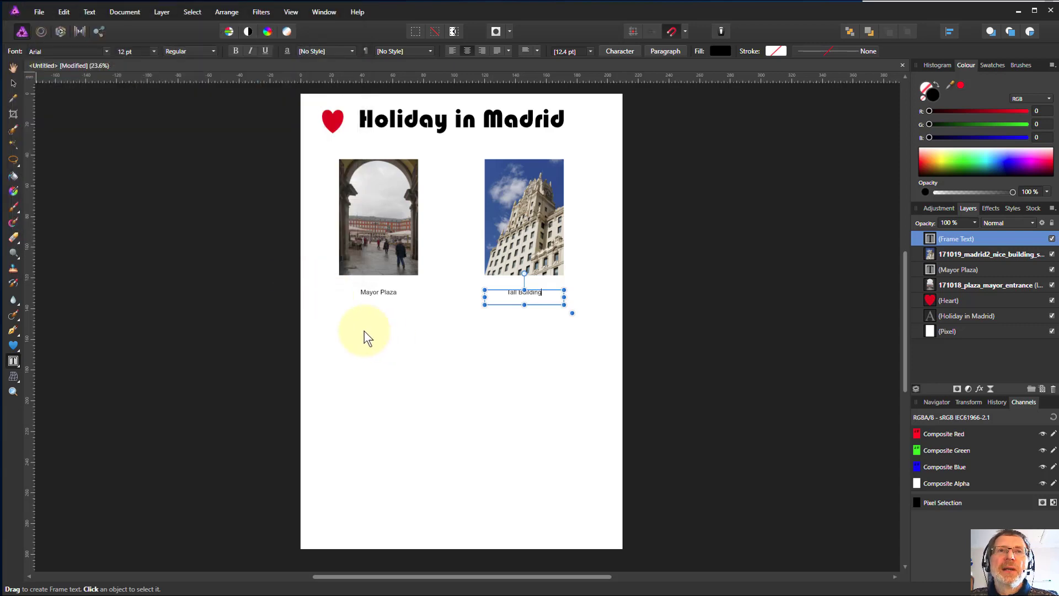
pyautogui.moveTo(342, 329); pyautogui.dragTo(422, 422)
pyautogui.moveTo(372, 365); pyautogui.dragTo(372, 374)
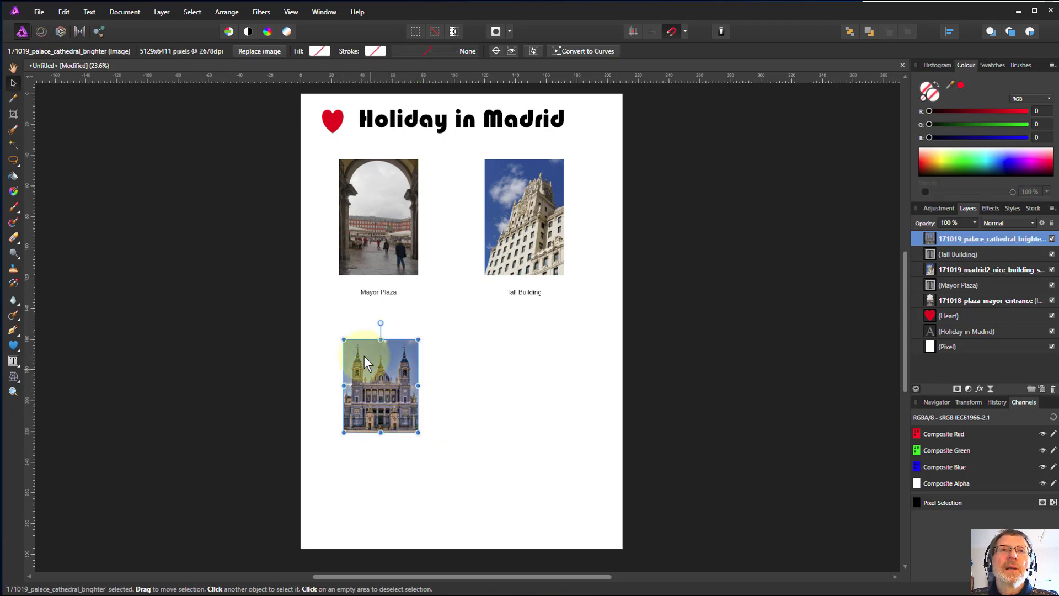
pyautogui.moveTo(342, 338); pyautogui.dragTo(338, 334)
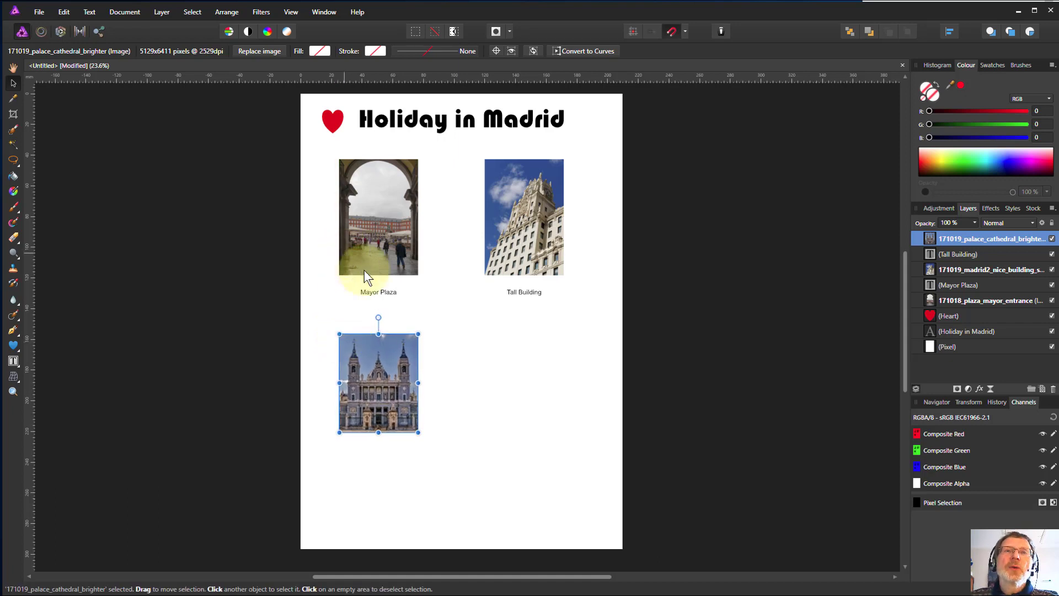
# Step: Add a frame text caption "Cathedral" just below the cathedral photo, matching the photo's width
pyautogui.click(13, 361)
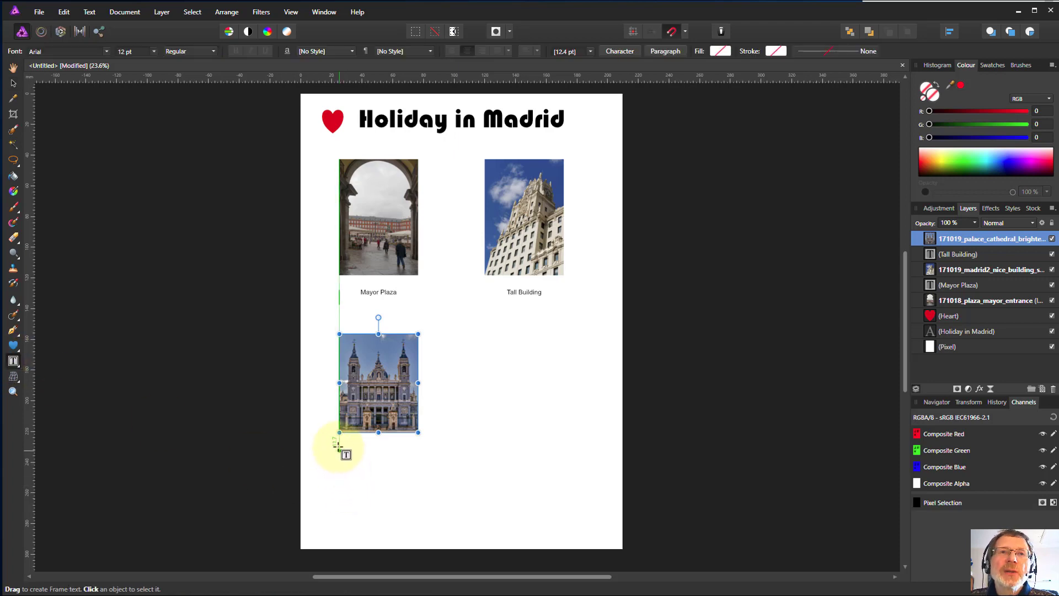
pyautogui.moveTo(338, 445); pyautogui.dragTo(417, 460)
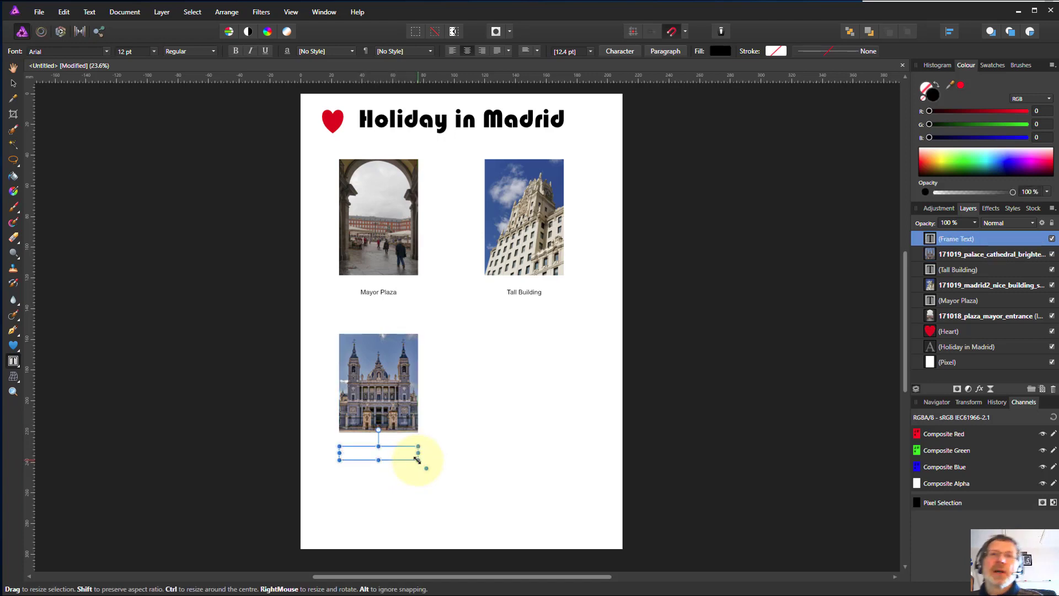
pyautogui.write('Cathedral')
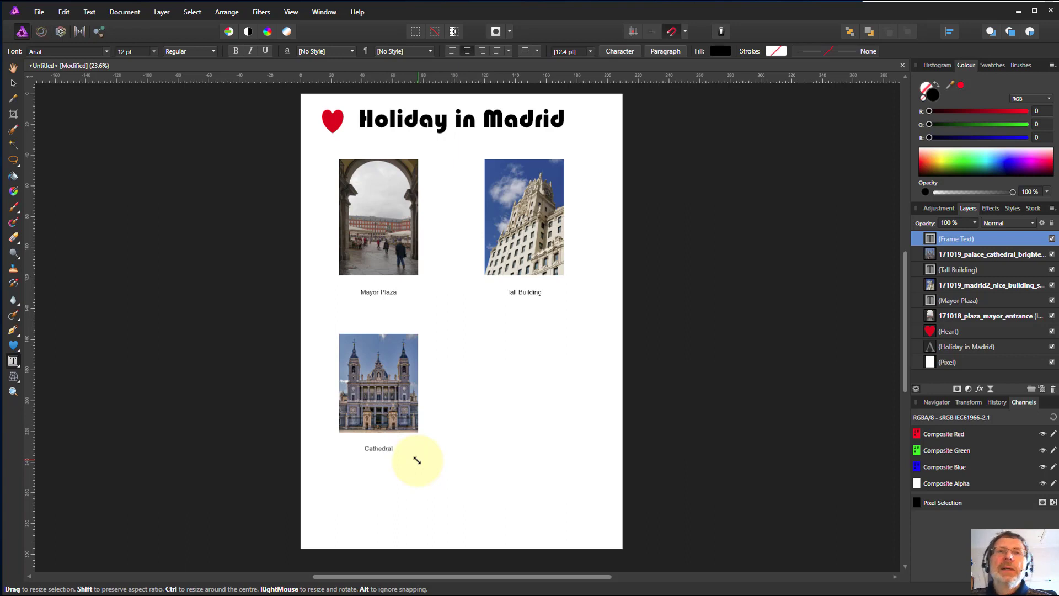
pyautogui.press('Escape')
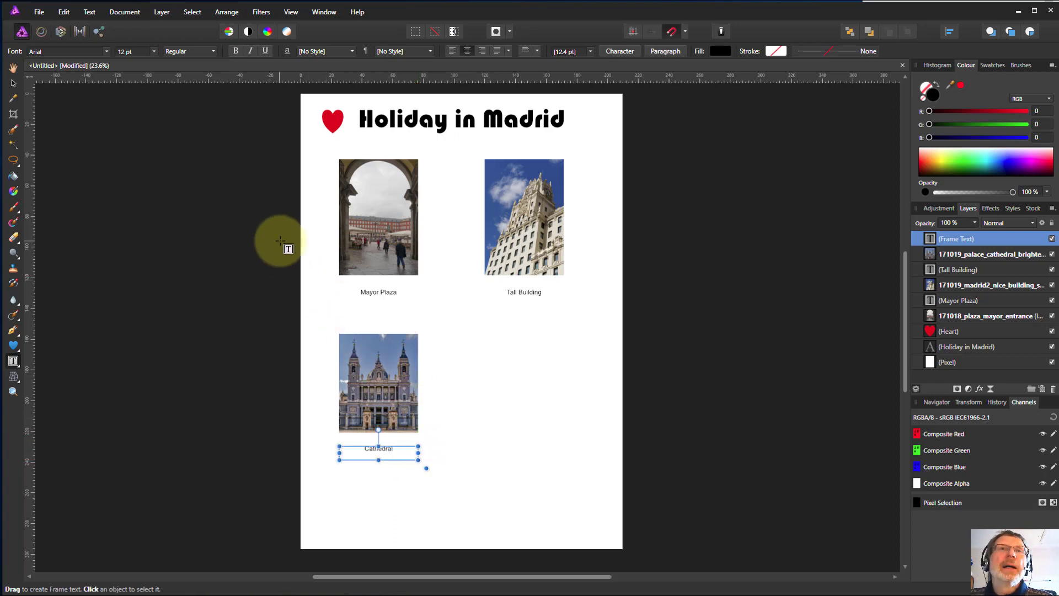
# Step: Place 171020_madrid_sunset1.jpg beside the cathedral photo, starting at the page's vertical centre line, with its bottom edge level with the cathedral photo
pyautogui.click(48, 13)
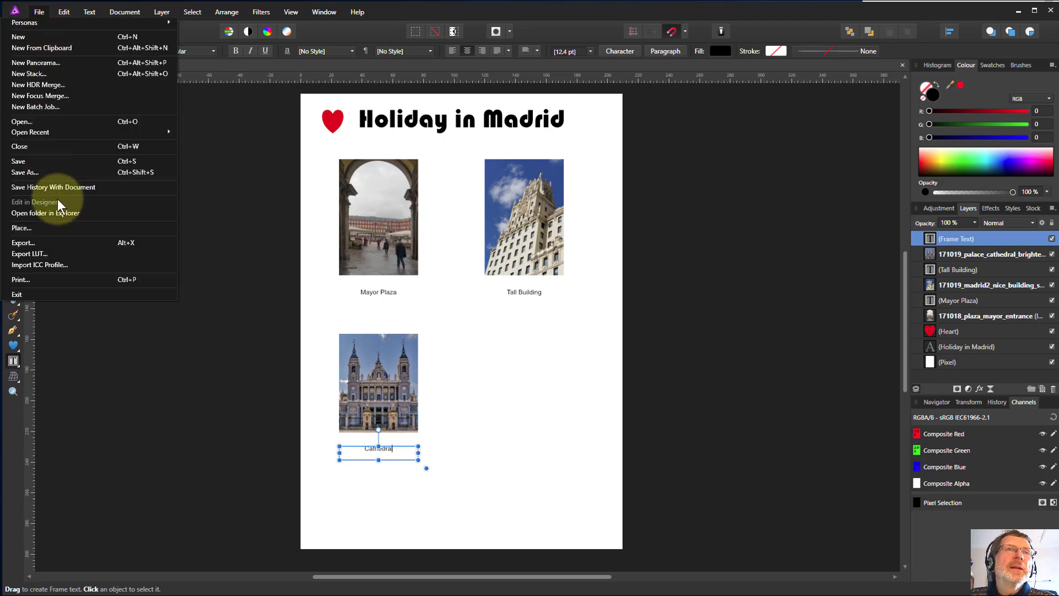
pyautogui.click(55, 230)
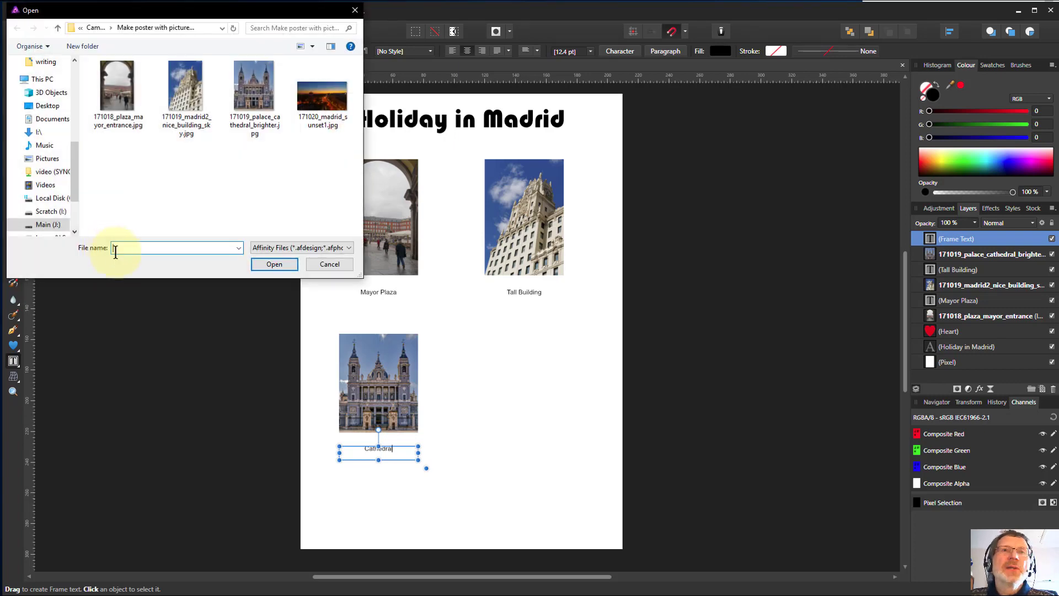
pyautogui.click(309, 106)
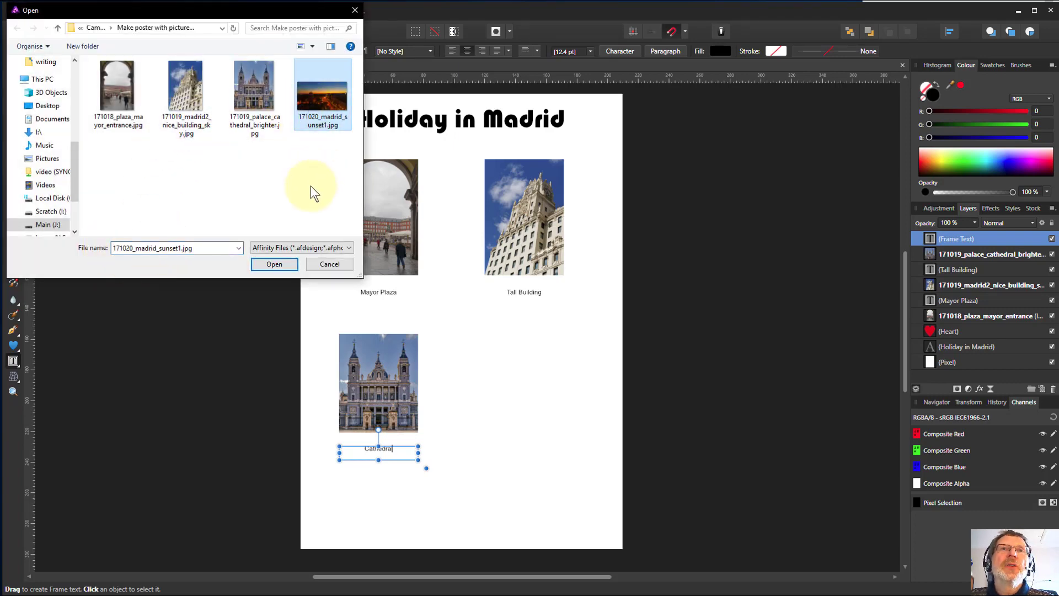
pyautogui.click(275, 264)
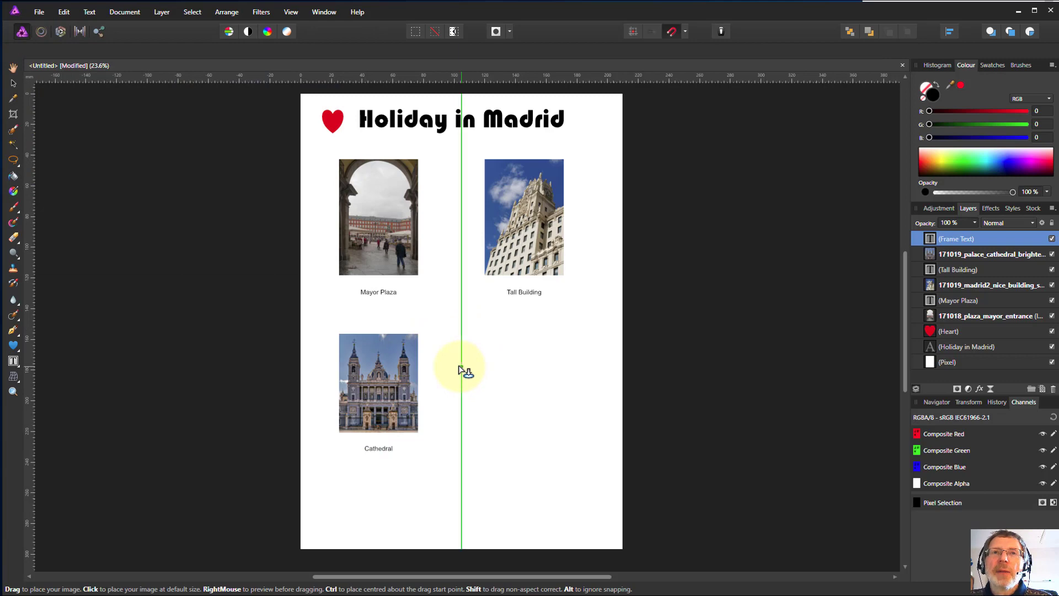
pyautogui.moveTo(461, 357); pyautogui.dragTo(574, 431)
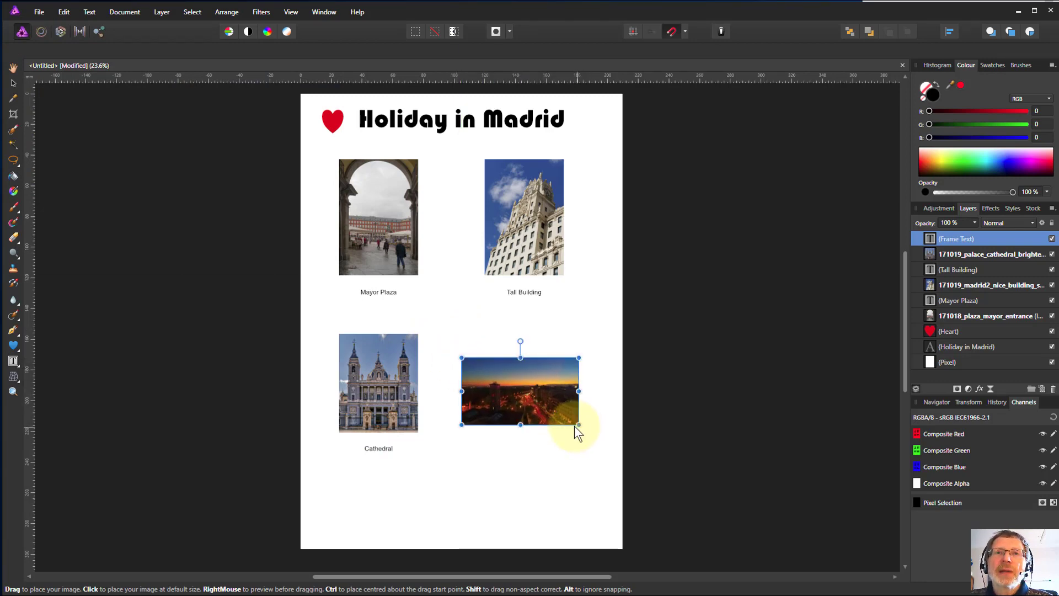
pyautogui.moveTo(514, 401); pyautogui.dragTo(514, 408)
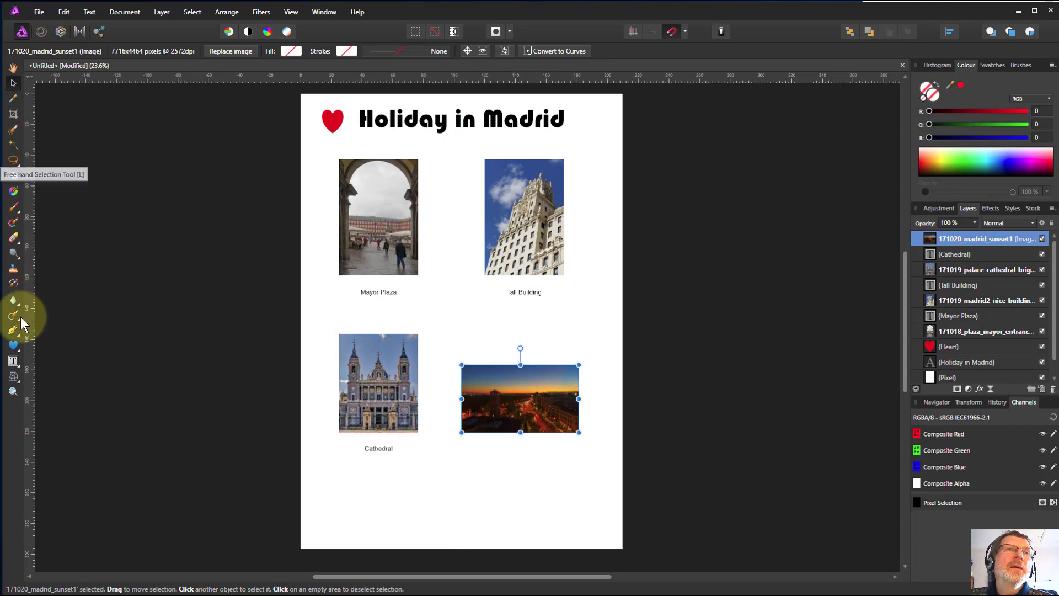
# Step: Add a frame text caption "Sunset" below the sunset photo, matching the photo's width and level with the "Cathedral" caption
pyautogui.click(13, 364)
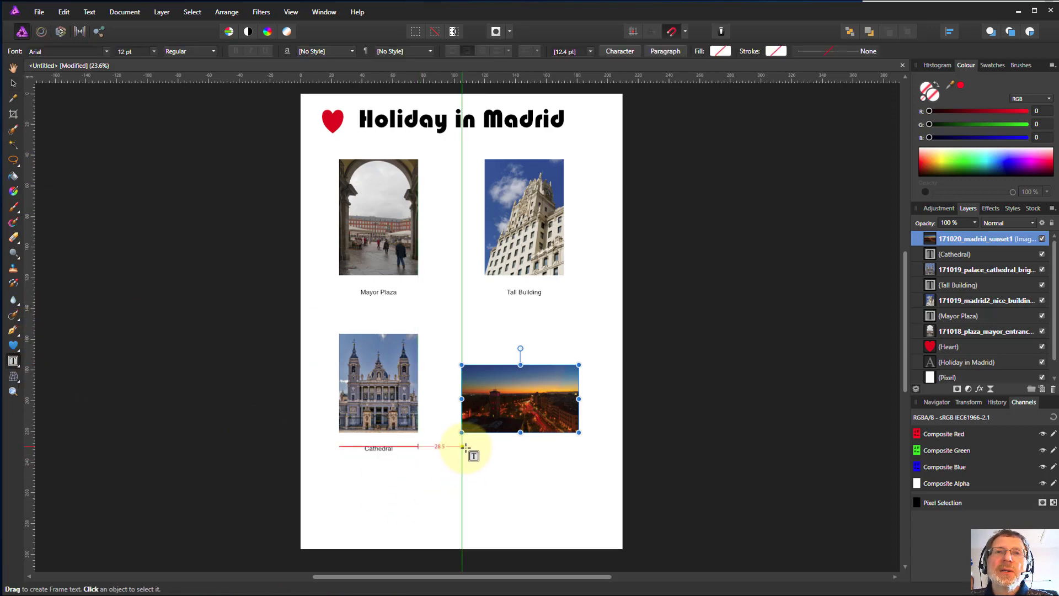
pyautogui.moveTo(462, 445); pyautogui.dragTo(579, 458)
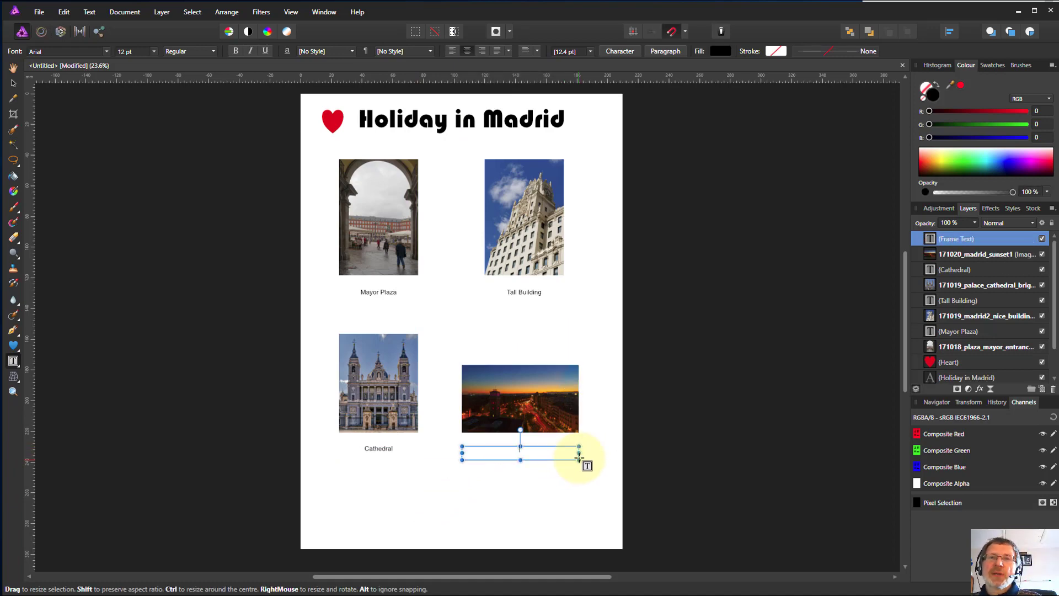
pyautogui.write('Sunset')
pyautogui.press('Escape')
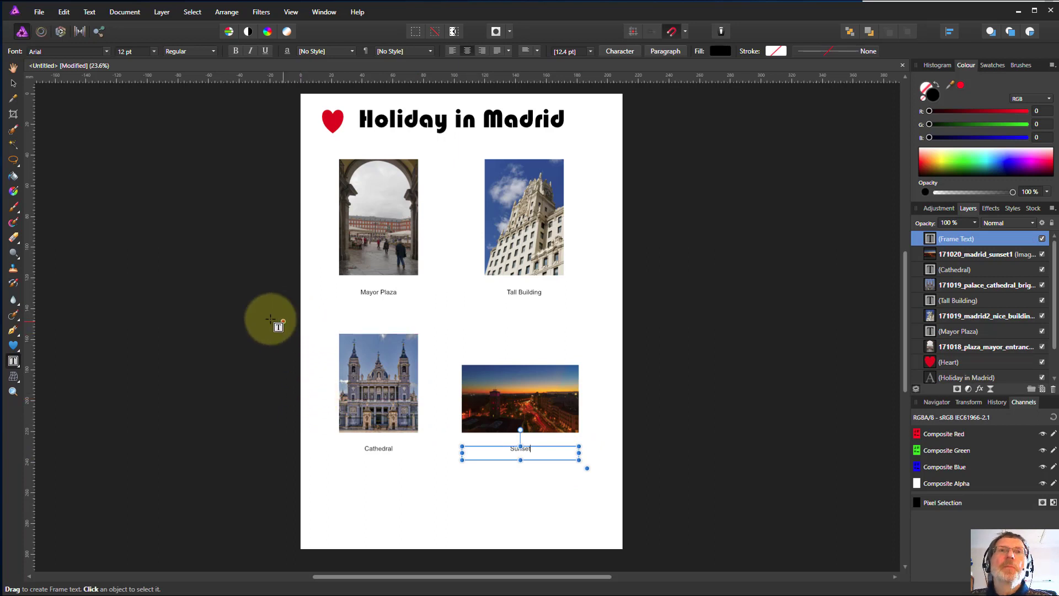
# Step: Add a horizontal guide just below the top row of photos and move the "Mayor Plaza" caption up to it
pyautogui.click(12, 84)
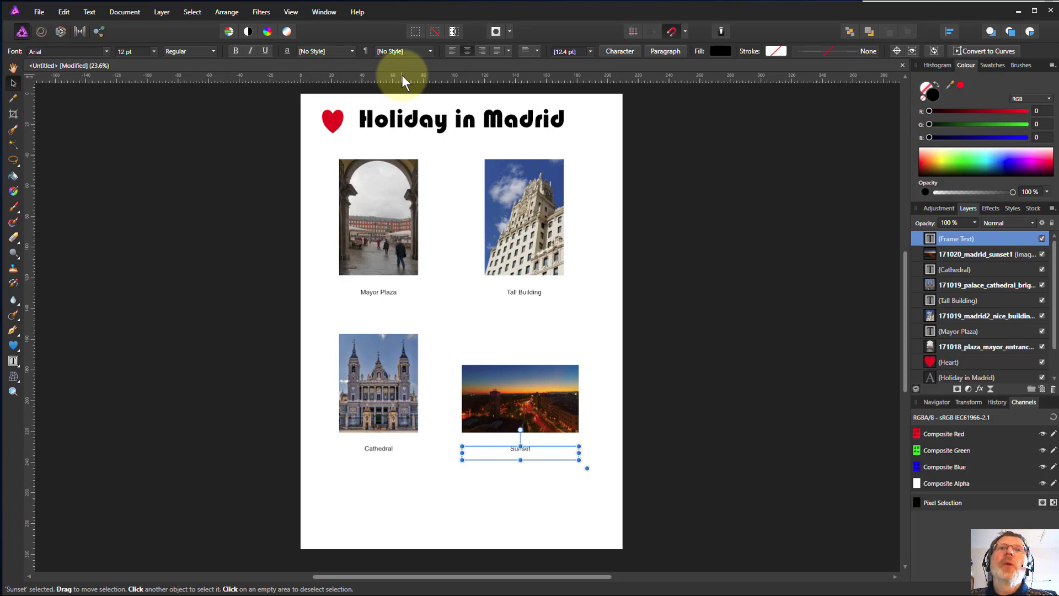
pyautogui.moveTo(402, 75); pyautogui.dragTo(420, 279)
pyautogui.click(367, 301)
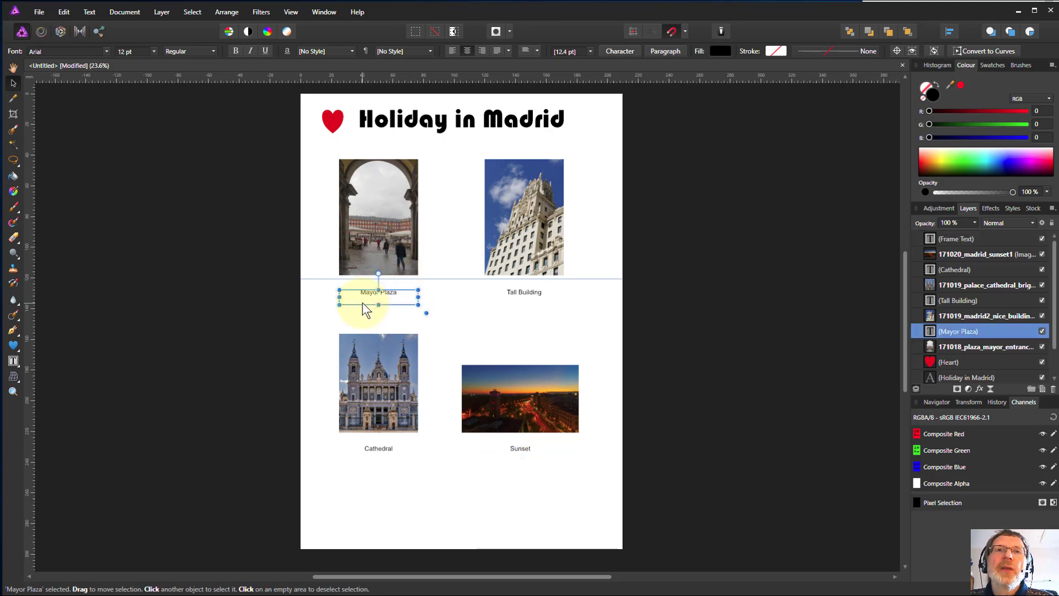
pyautogui.moveTo(363, 297); pyautogui.dragTo(362, 296)
# Step: Move the "Tall Building" caption up to the horizontal guide, and remove the guide from the page
pyautogui.click(502, 293)
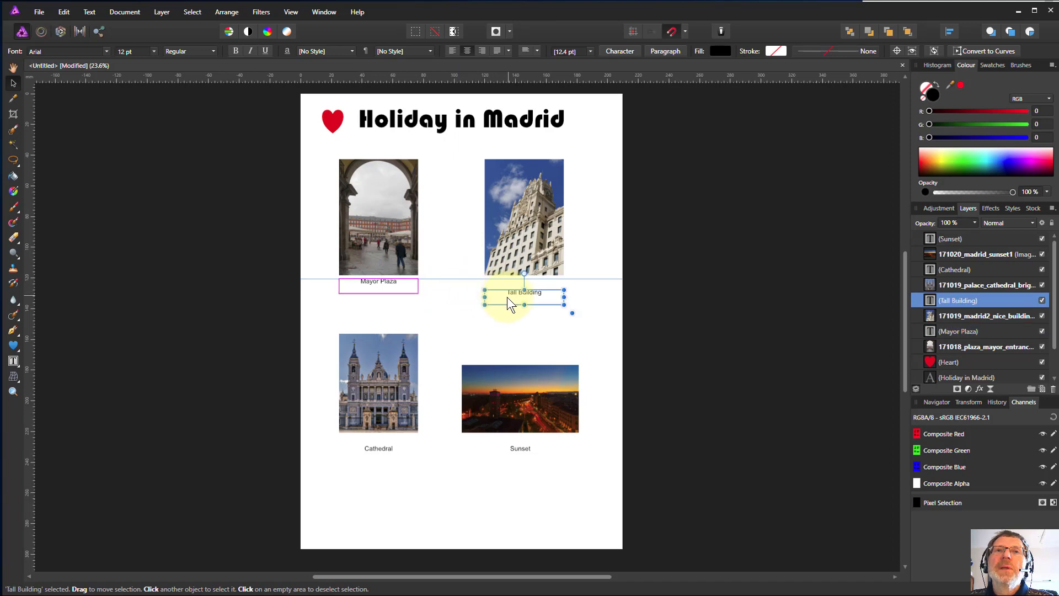
pyautogui.moveTo(507, 304); pyautogui.dragTo(511, 292)
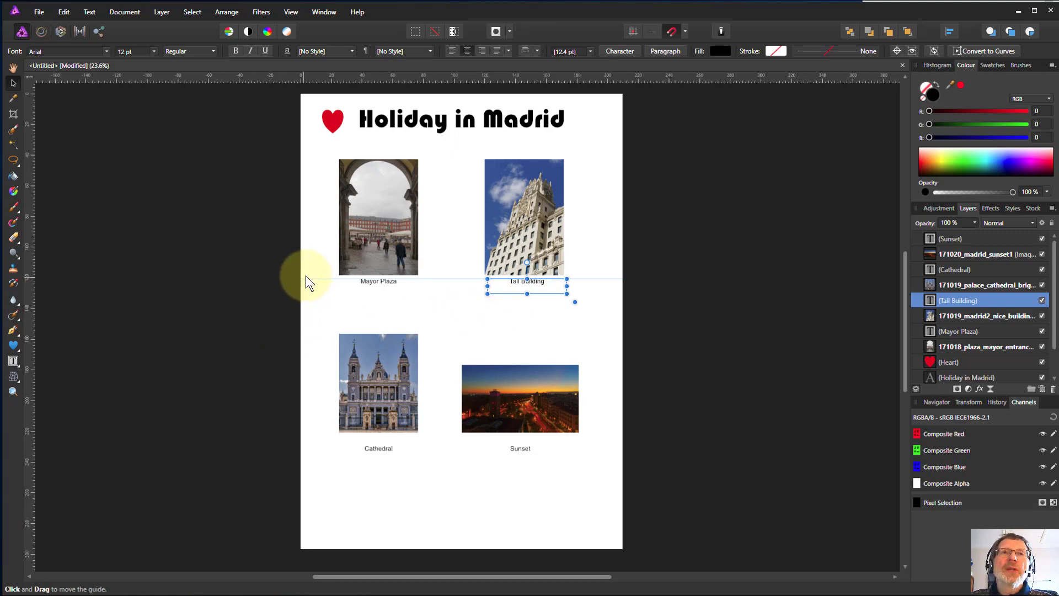
pyautogui.moveTo(306, 278); pyautogui.dragTo(300, 39)
pyautogui.scroll(1, 439, 458)
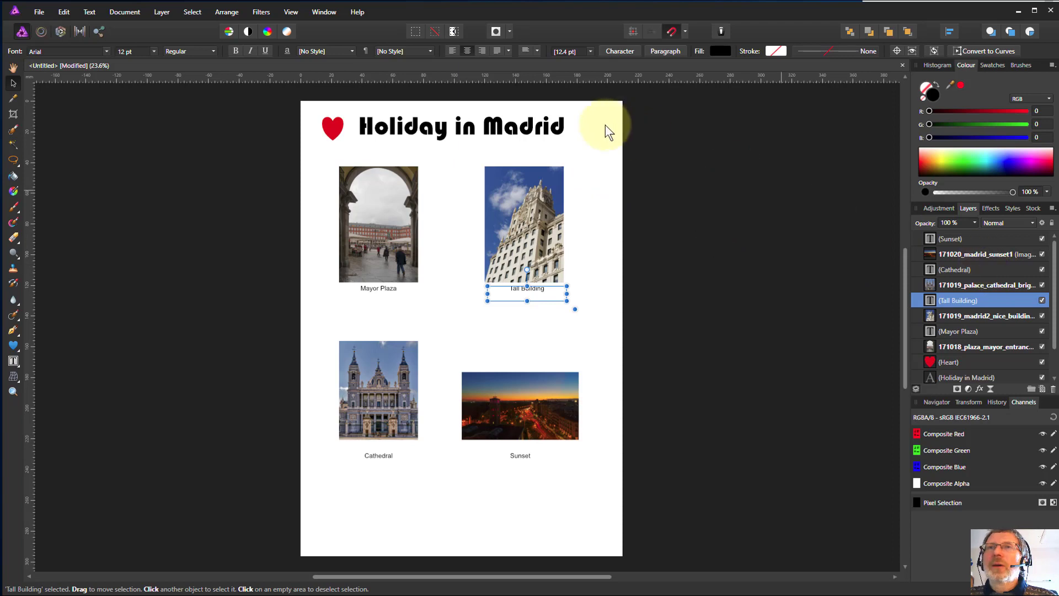
# Step: Enable an Outline layer effect on the white background Pixel layer and set its colour to red (RGB 255, 0, 0)
pyautogui.click(588, 128)
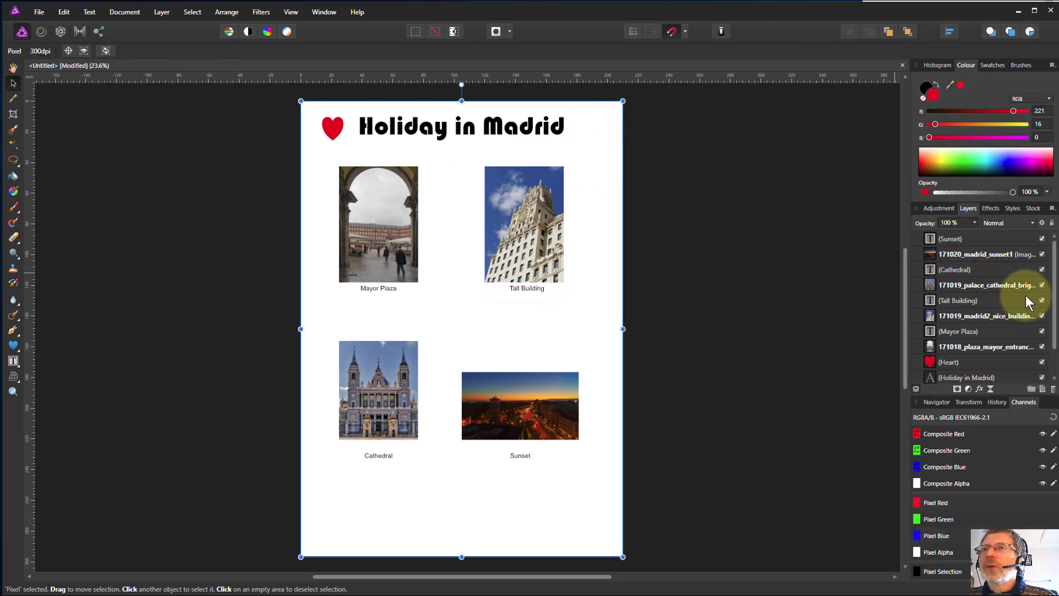
pyautogui.moveTo(1054, 303); pyautogui.dragTo(1054, 364)
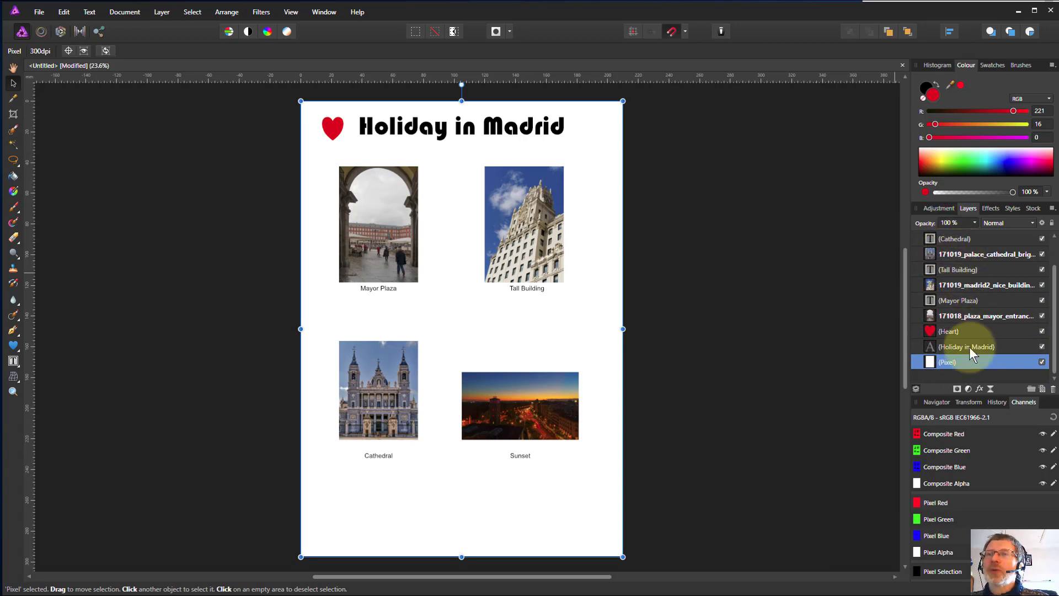
pyautogui.click(978, 388)
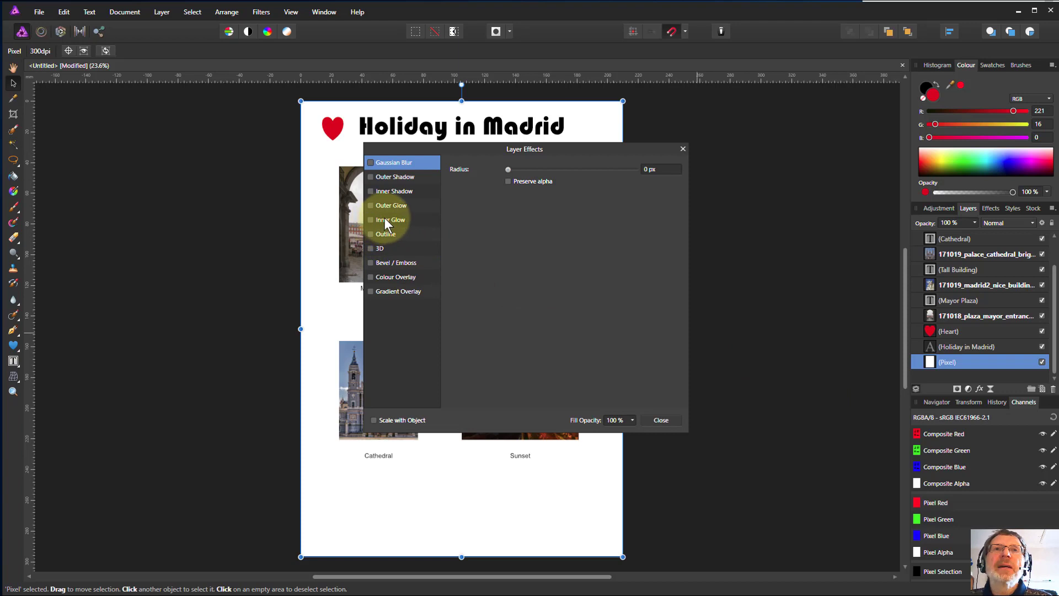
pyautogui.click(398, 282)
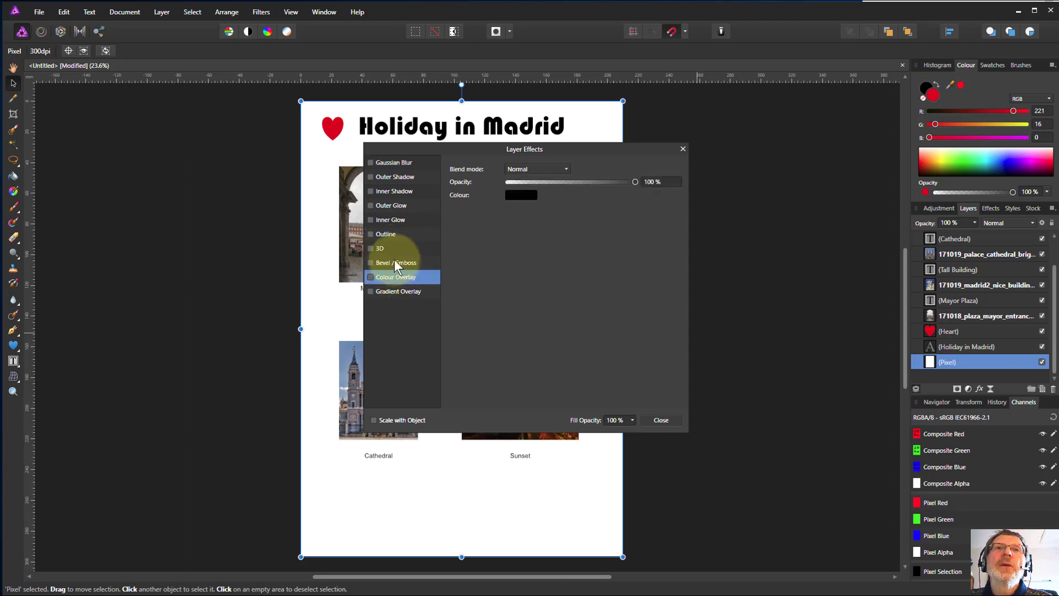
pyautogui.click(391, 234)
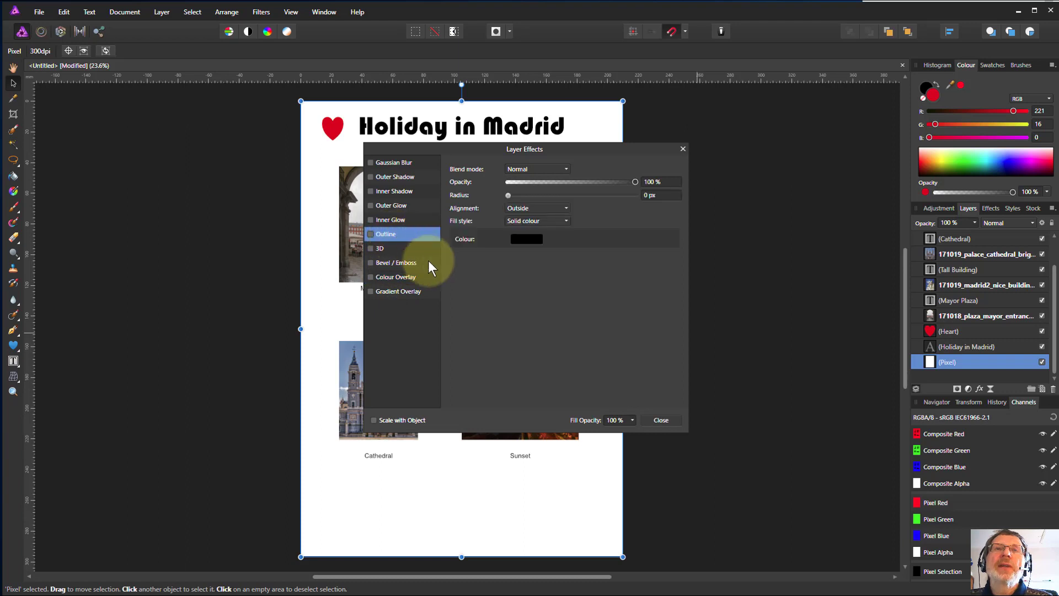
pyautogui.click(370, 234)
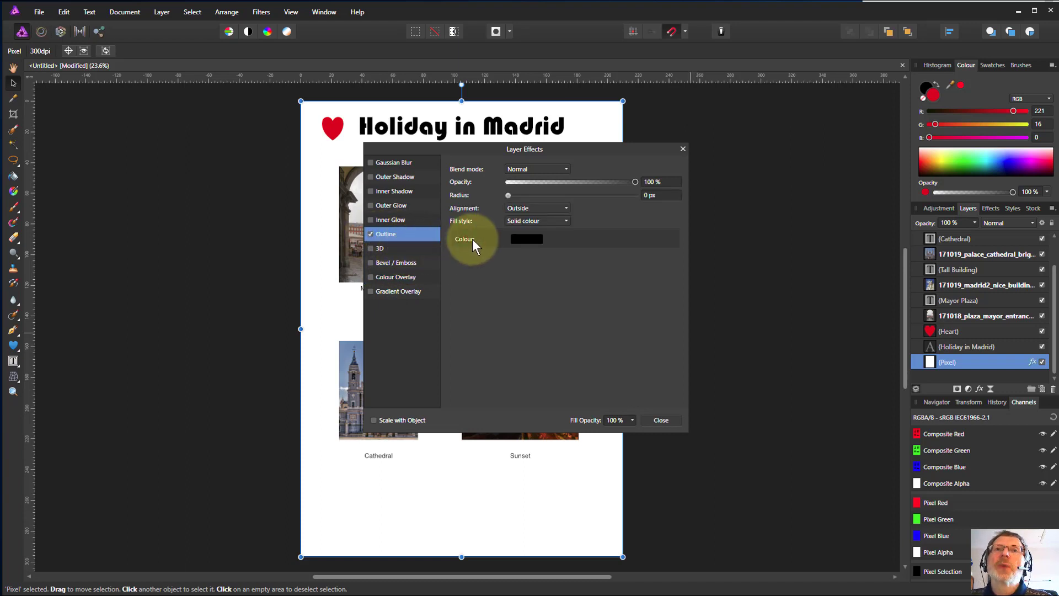
pyautogui.click(527, 241)
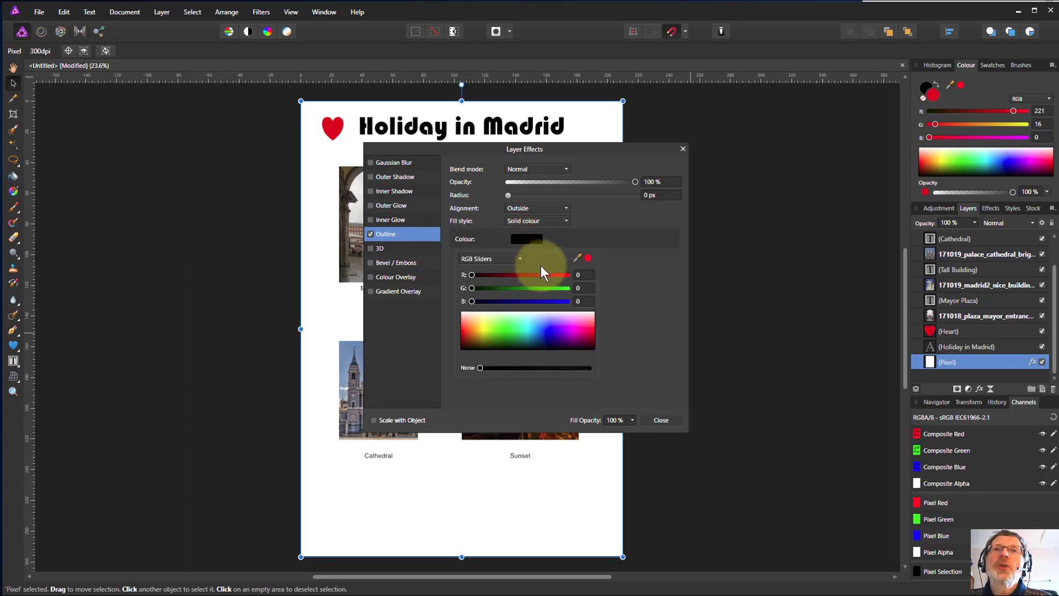
pyautogui.moveTo(562, 276); pyautogui.dragTo(574, 276)
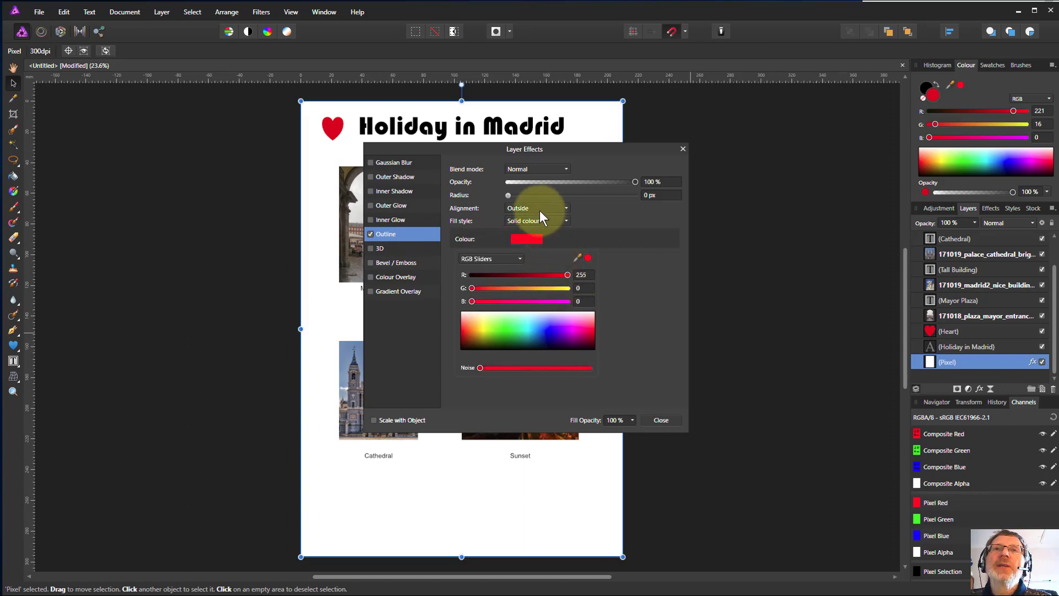
pyautogui.click(561, 149)
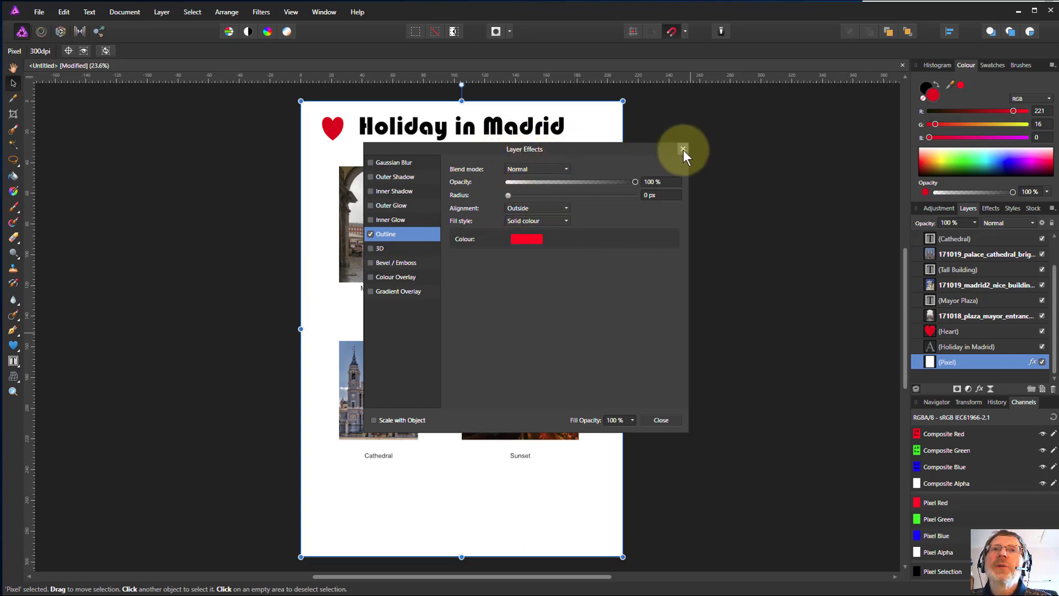
# Step: Set the background outline's alignment to Inside and its radius to 33 px, and close the layer effects
pyautogui.click(527, 211)
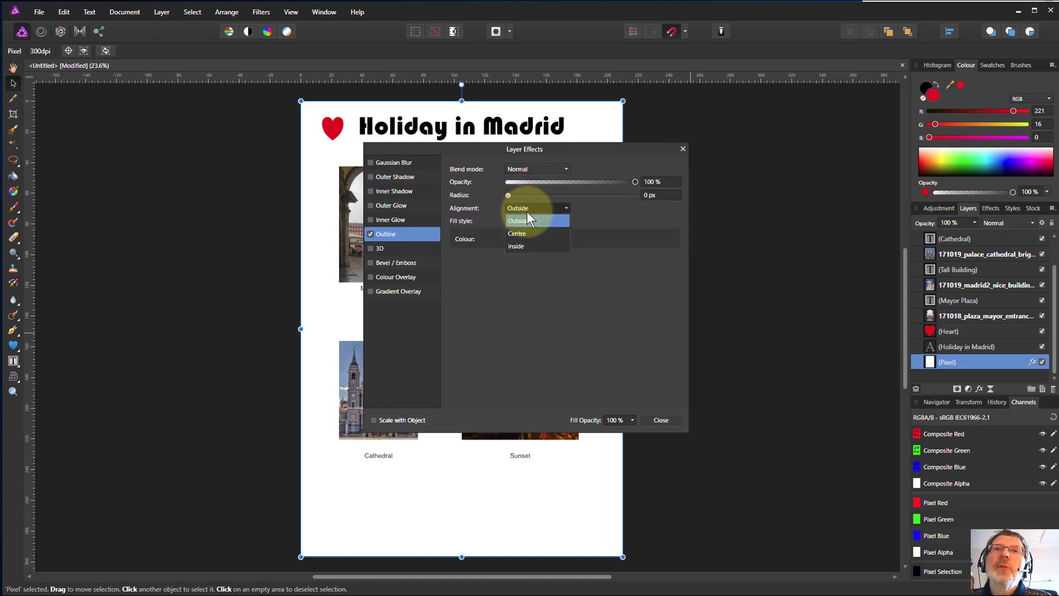
pyautogui.click(522, 246)
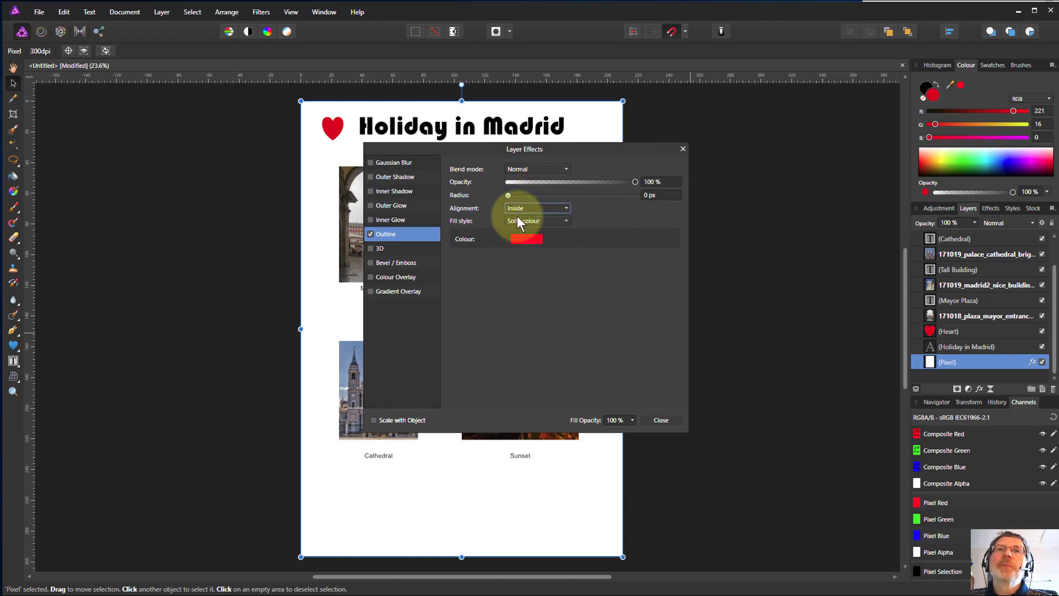
pyautogui.moveTo(509, 196); pyautogui.dragTo(597, 200)
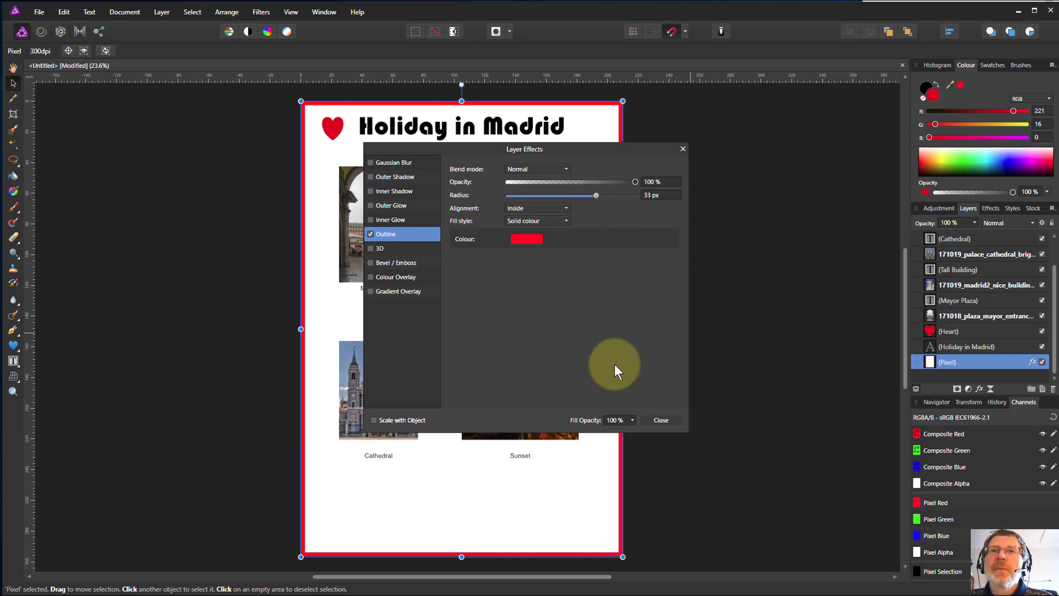
pyautogui.click(658, 421)
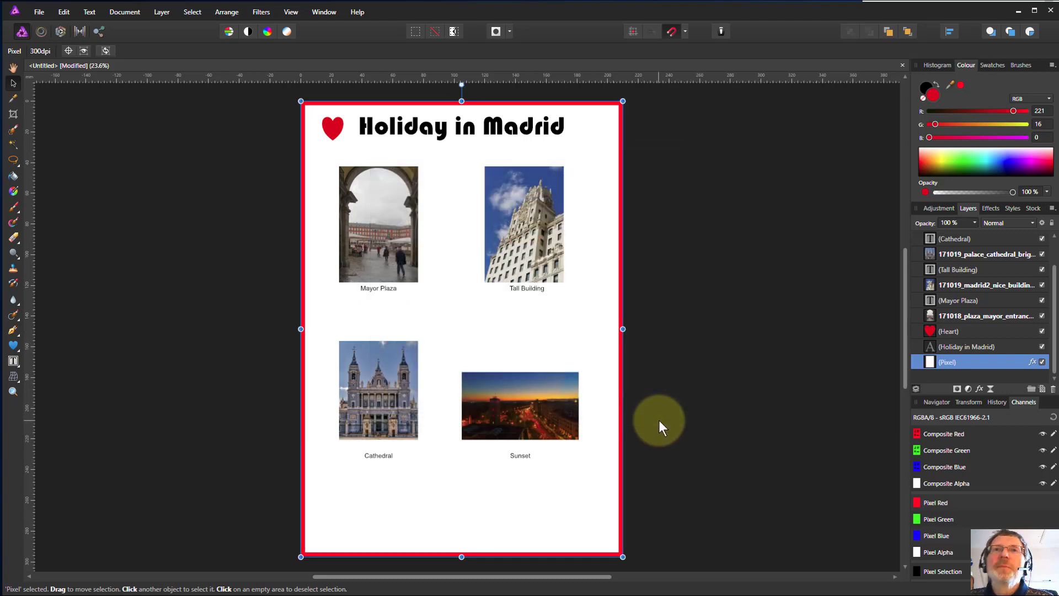